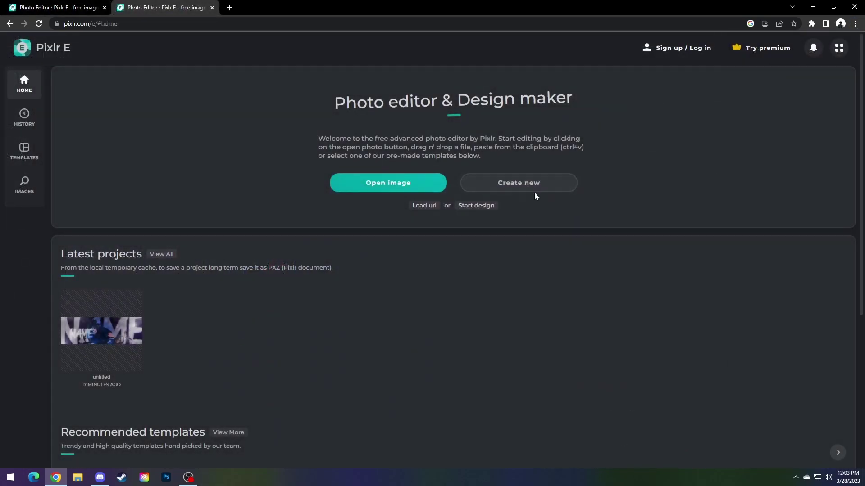
Step: Create a blank transparent image 1500 px wide by 500 px high
left_click(531, 191)
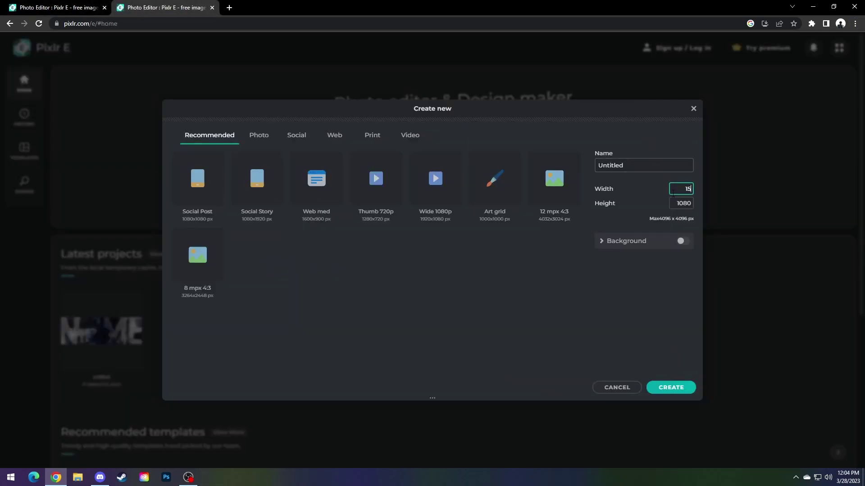
left_click(686, 203)
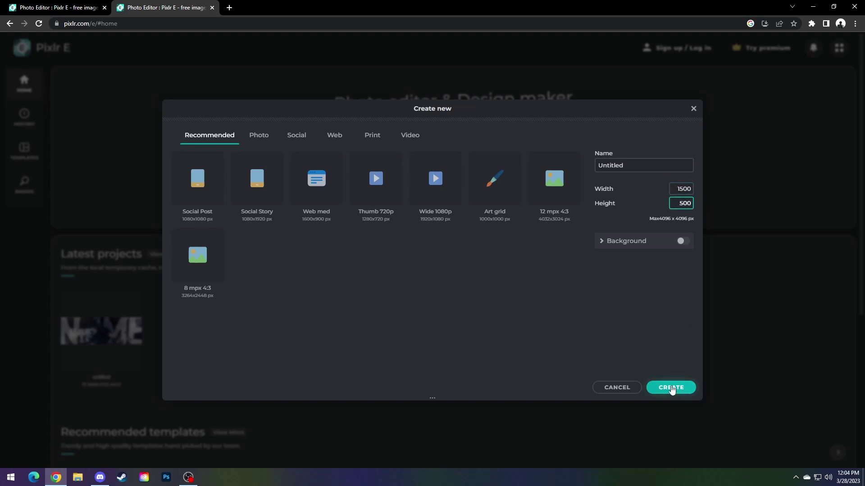
left_click(671, 388)
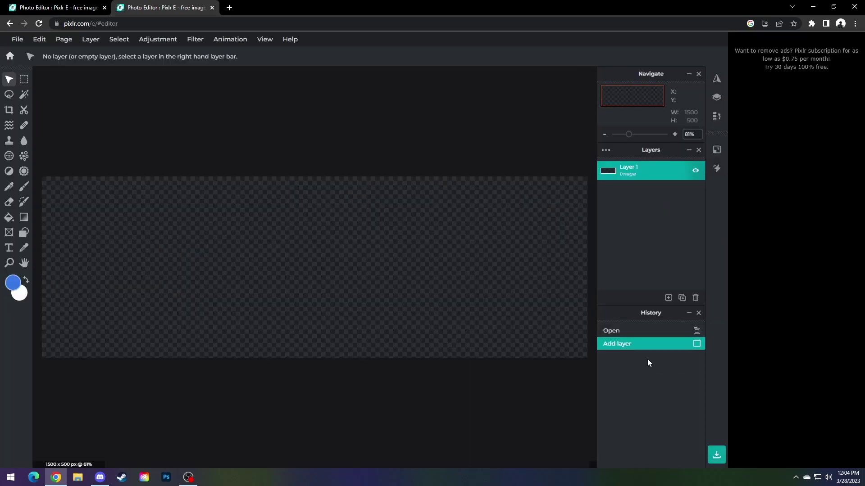
Step: Add a text layer on the canvas reading NAME
left_click(9, 248)
left_click(285, 262)
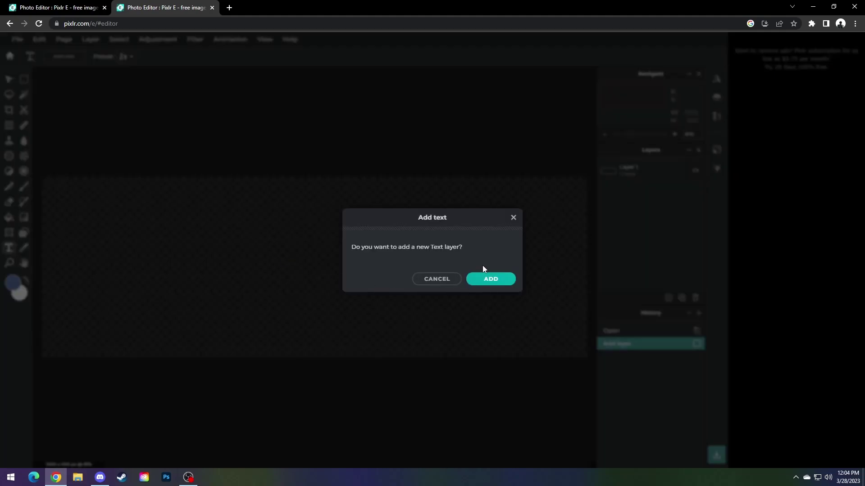
left_click(493, 279)
key("BackSpace")
type("NAME")
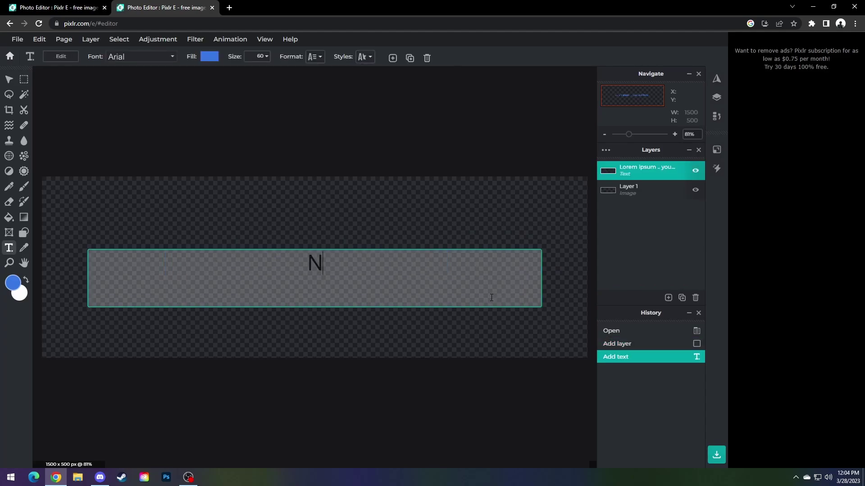
Step: Change the NAME text's font to Bahram
double_click(326, 264)
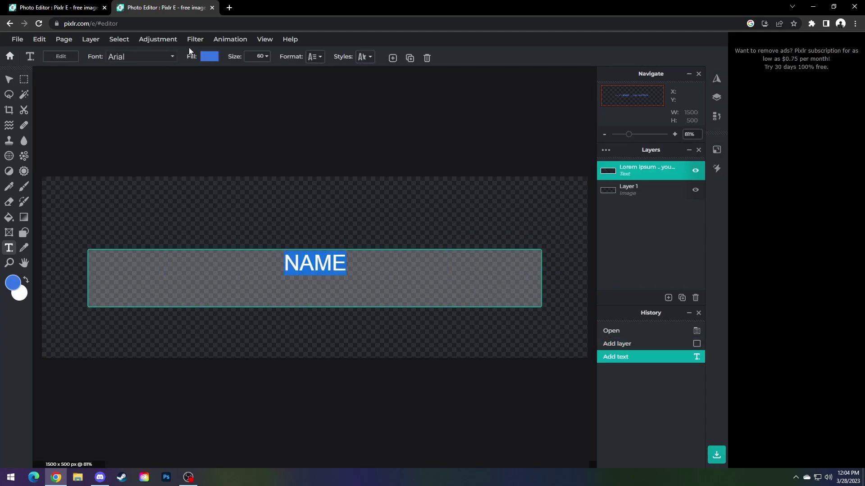
left_click(143, 58)
scroll(136, 225, "down", 5)
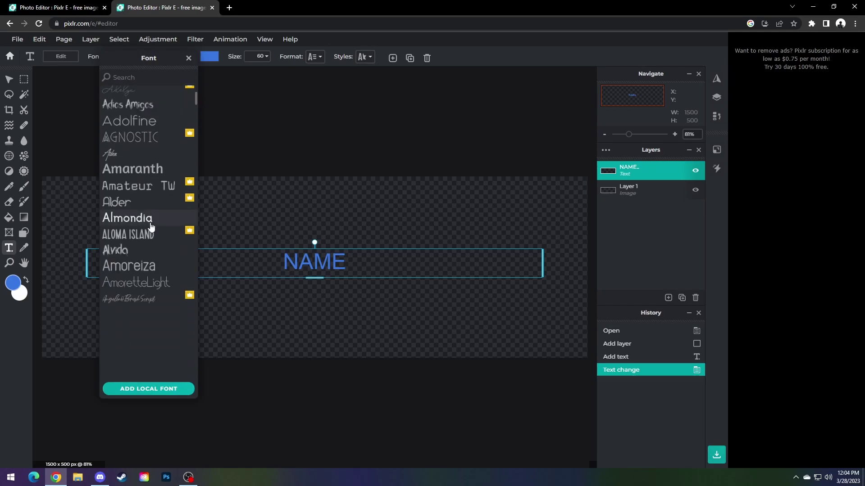
scroll(154, 252, "down", 3)
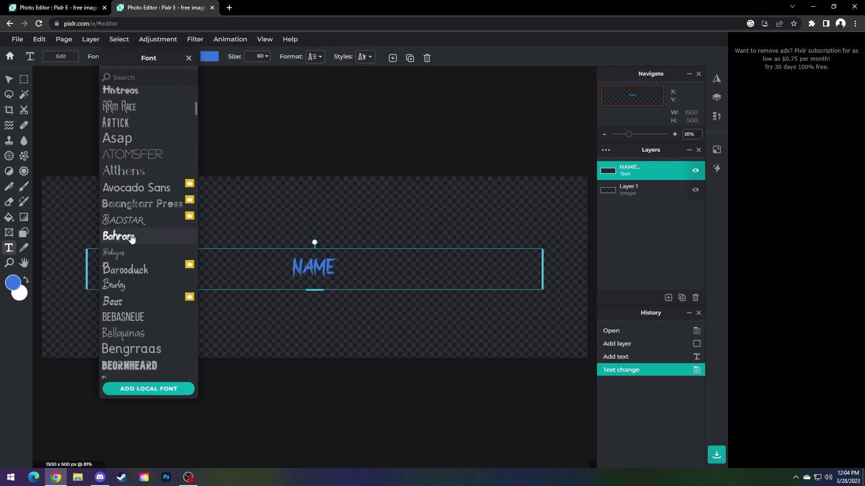
left_click(134, 237)
Step: Enlarge the NAME text with the Size slider until it overflows the canvas
double_click(311, 264)
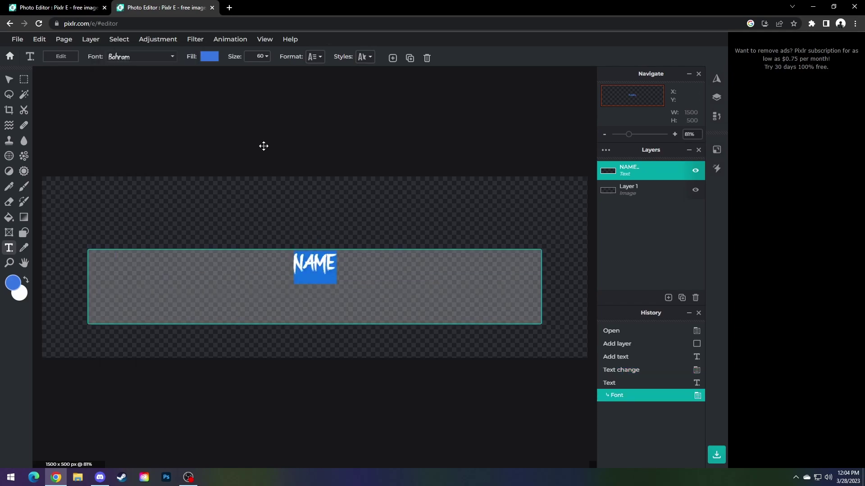
left_click(257, 57)
left_click(266, 56)
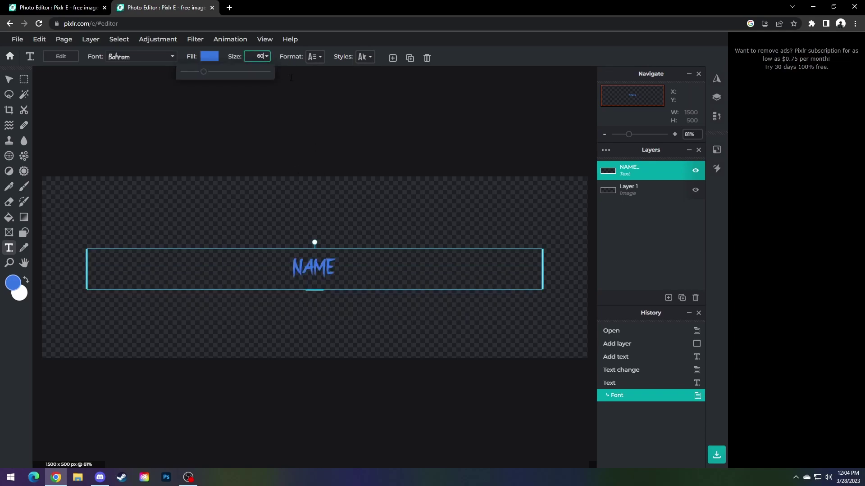
left_click(247, 73)
Step: Set the NAME text to size 785, centre it and stretch it across the banner
left_click(342, 249)
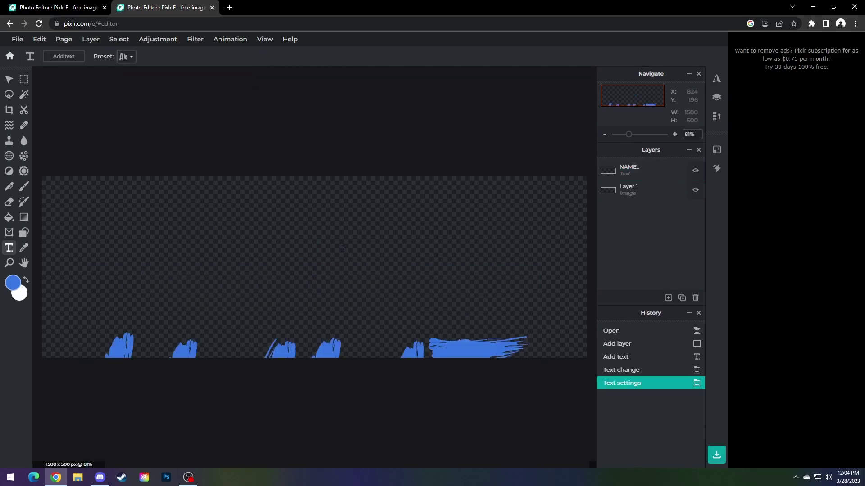
left_click(341, 253)
left_click_drag(344, 251, 347, 112)
left_click(266, 57)
left_click(257, 71)
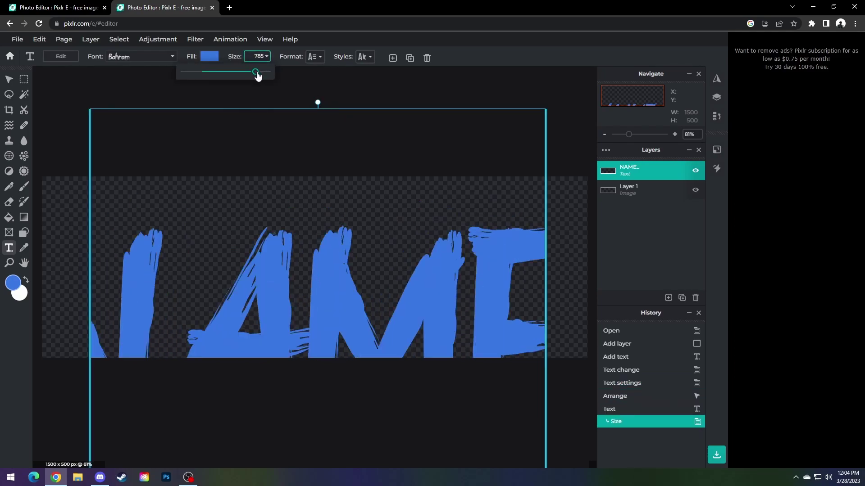
left_click_drag(314, 193, 314, 142)
left_click_drag(86, 218, 42, 219)
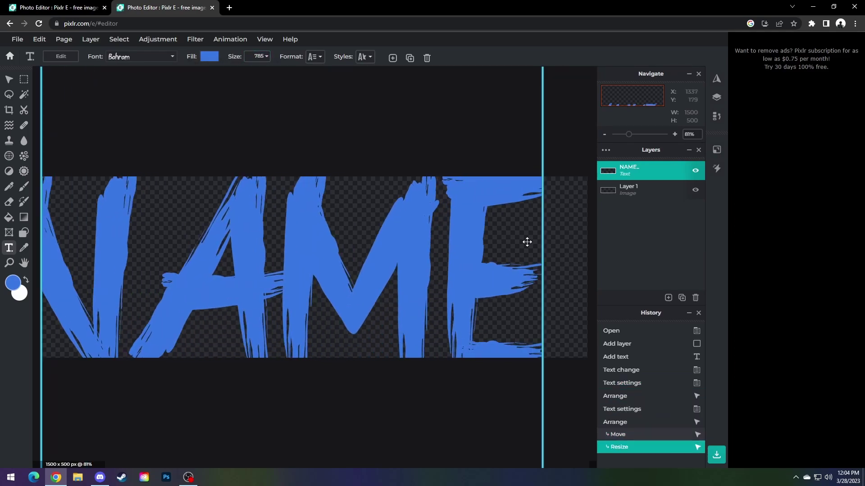
left_click_drag(543, 246, 593, 245)
Step: Fill the NAME text white and fit it to the full banner width
left_click(209, 56)
left_click(174, 246)
left_click_drag(404, 142, 398, 144)
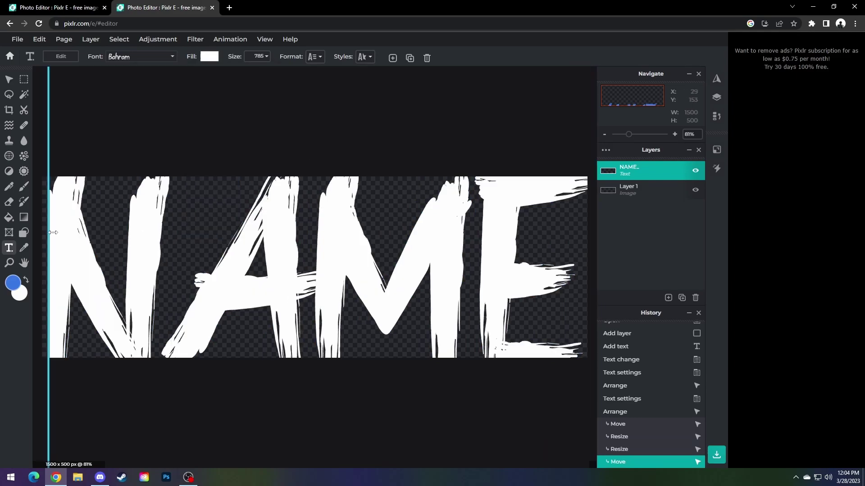
left_click_drag(225, 153, 219, 155)
Step: Lower the NAME layer's opacity to 62% so it looks faded grey
left_click(652, 174)
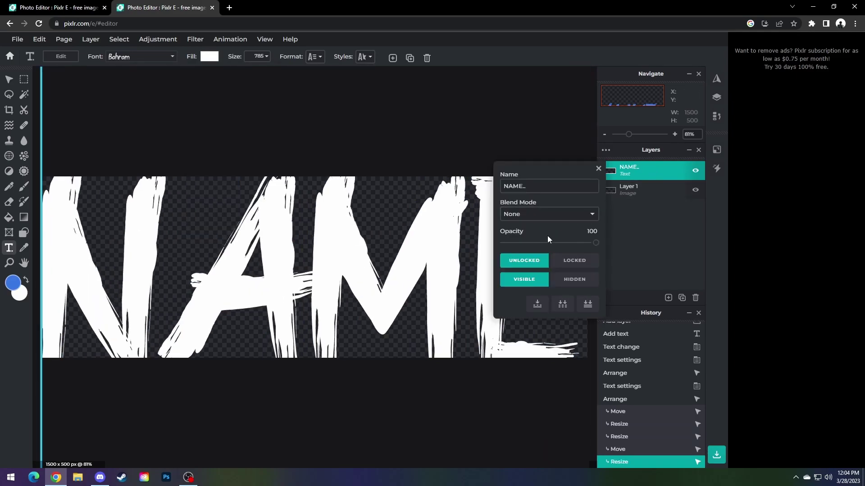
mouse_move(549, 243)
left_mouse_down()
mouse_move(525, 246)
mouse_move(563, 248)
left_mouse_up()
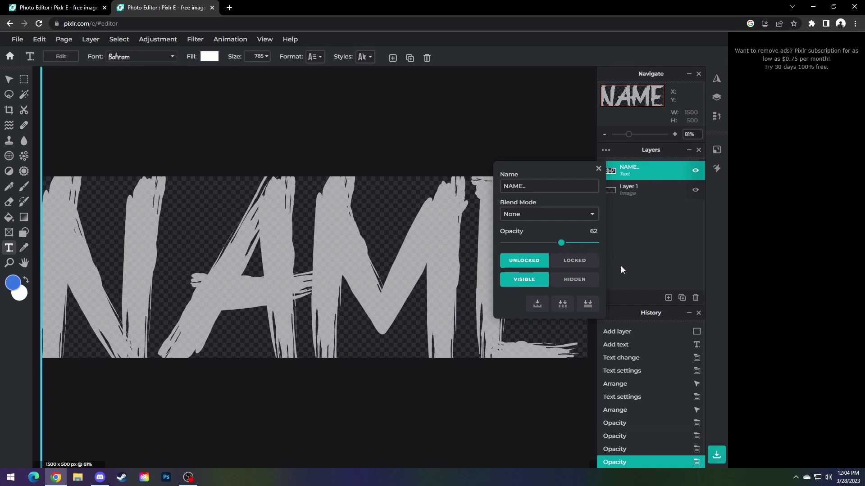
left_click(598, 169)
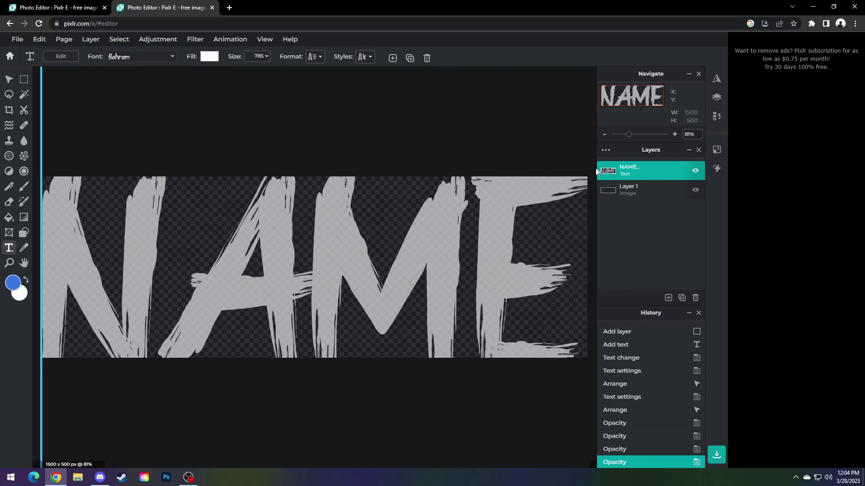
left_click(90, 40)
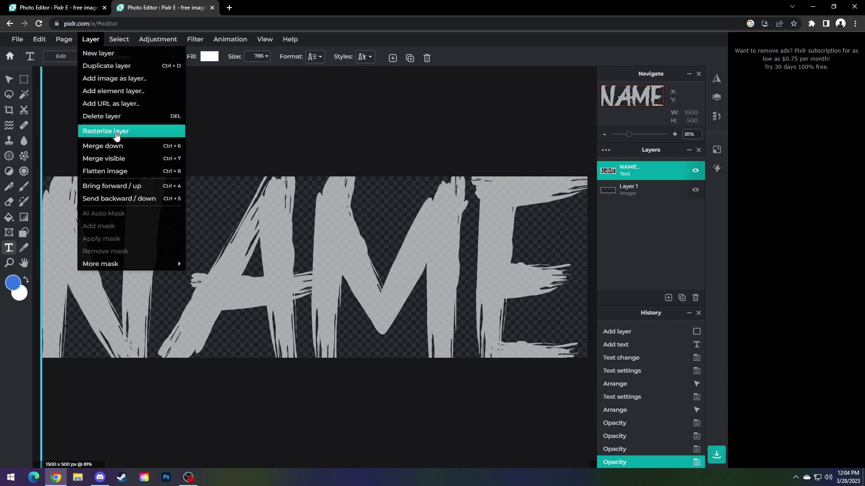
Step: Rasterize the faded NAME text layer into an image
left_click(116, 131)
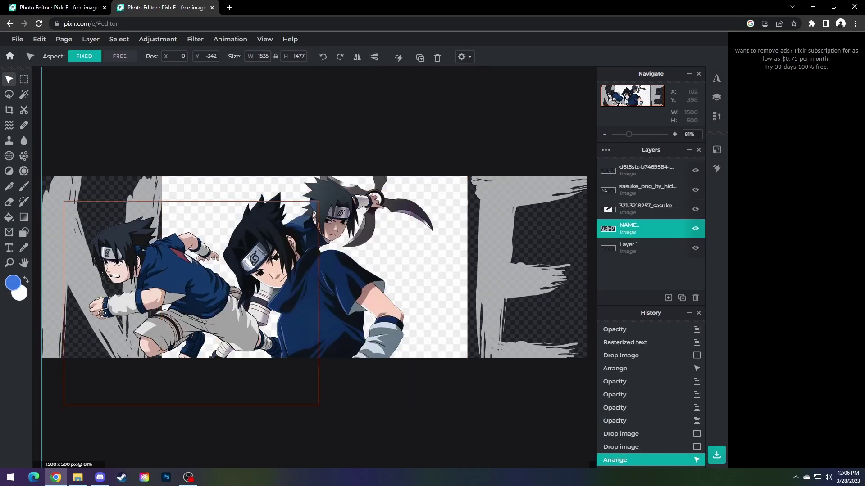
scroll(380, 224, "down", 1)
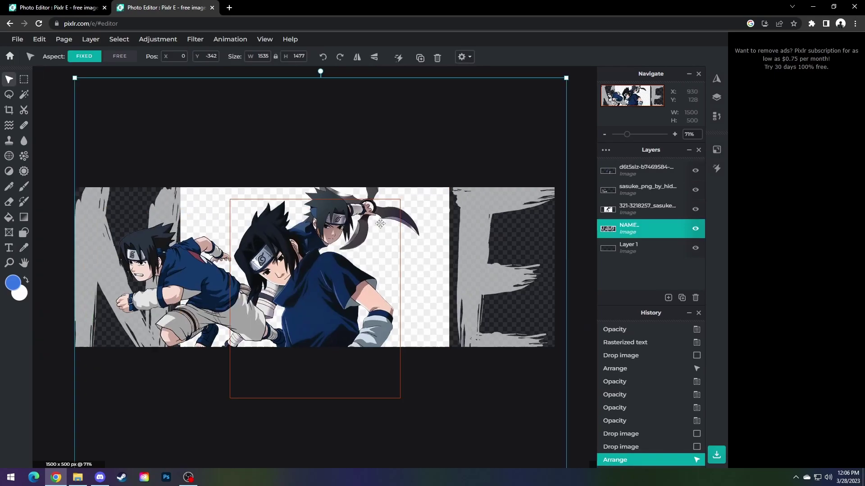
left_click(561, 273)
scroll(561, 273, "up", 2)
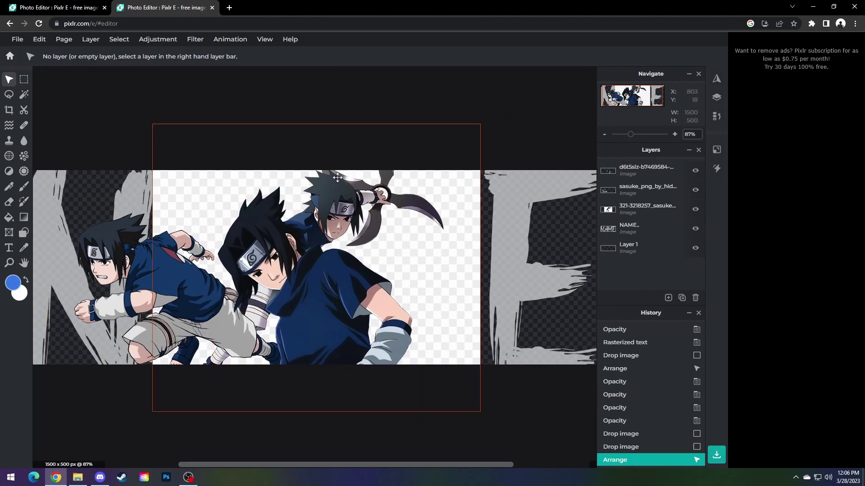
Step: Arrange the three Sasuke character images, shifting the centre one toward the lower right
left_click(139, 267)
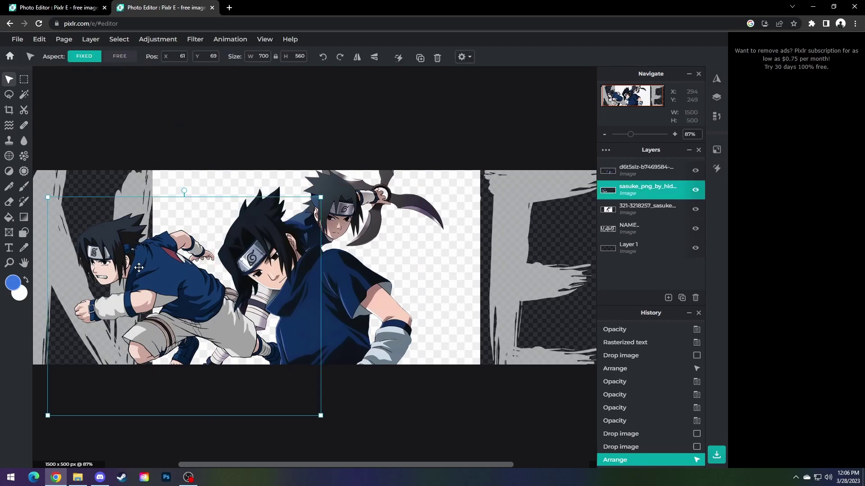
left_click(351, 177)
left_click_drag(344, 189, 374, 215)
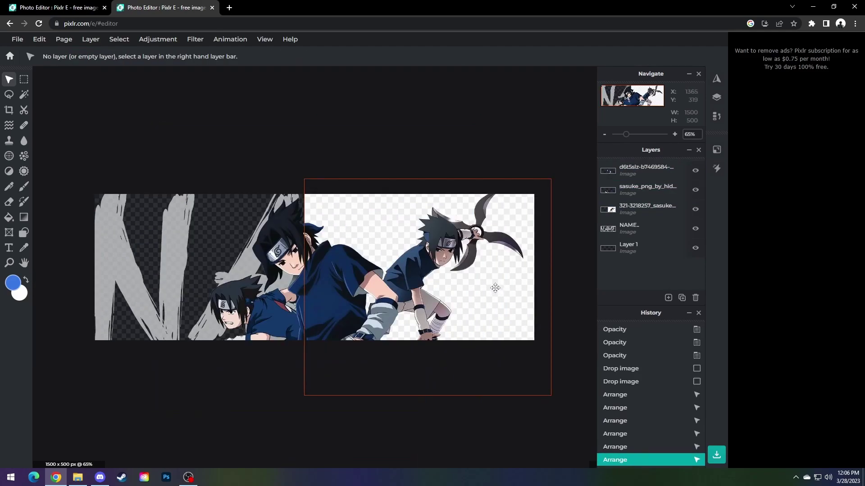
scroll(491, 281, "up", 2)
left_click(515, 247)
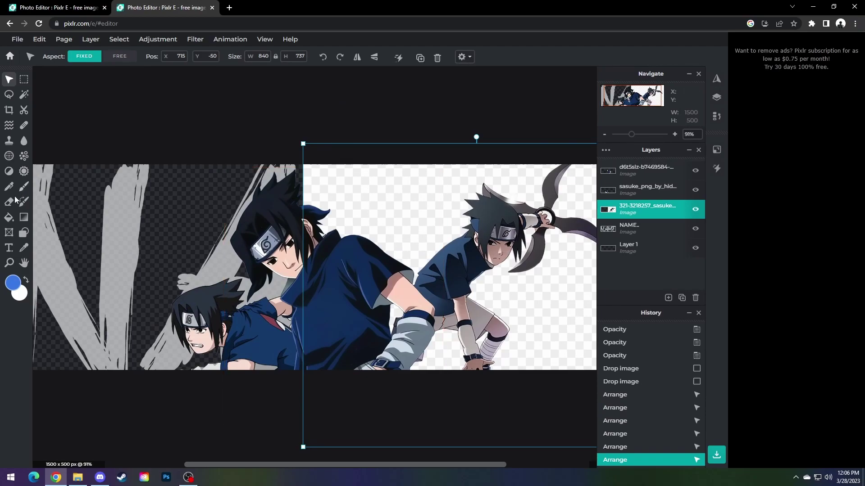
Step: Delete the white background areas around the character image by colour selection
left_click(24, 95)
left_click(411, 211)
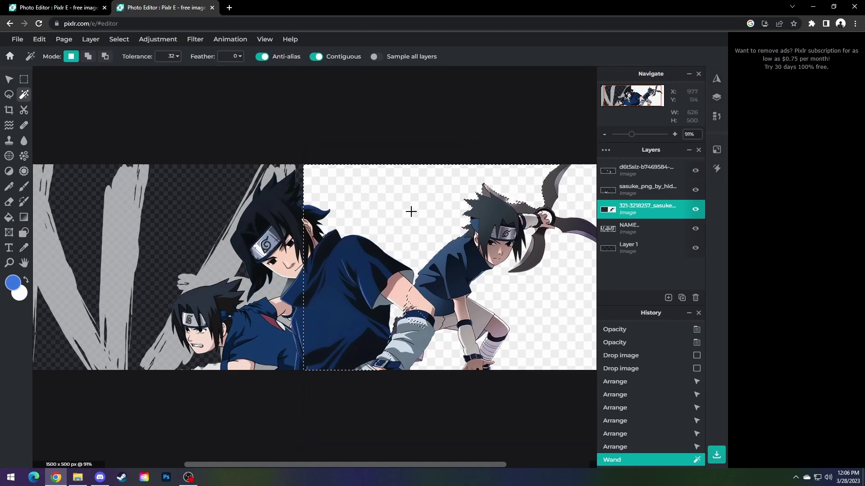
key("Delete")
left_click(544, 292)
key("Delete")
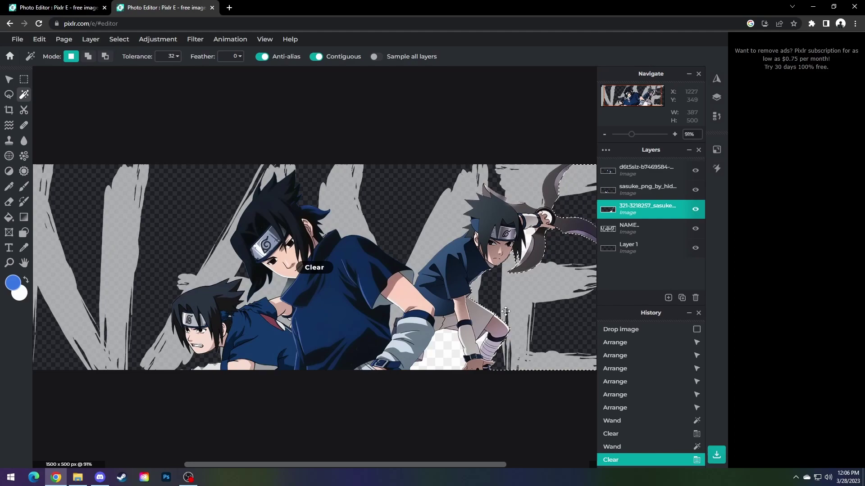
left_click(442, 353)
key("Delete")
left_click(482, 337)
key("Delete")
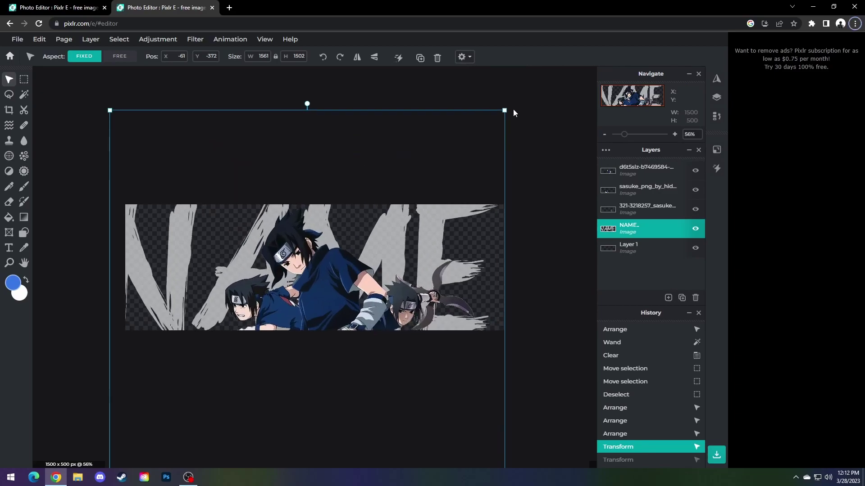
Step: Scale the NAME layer to 1711 × 1601 and position it at X -45, Y -402
scroll(509, 135, "down", 1)
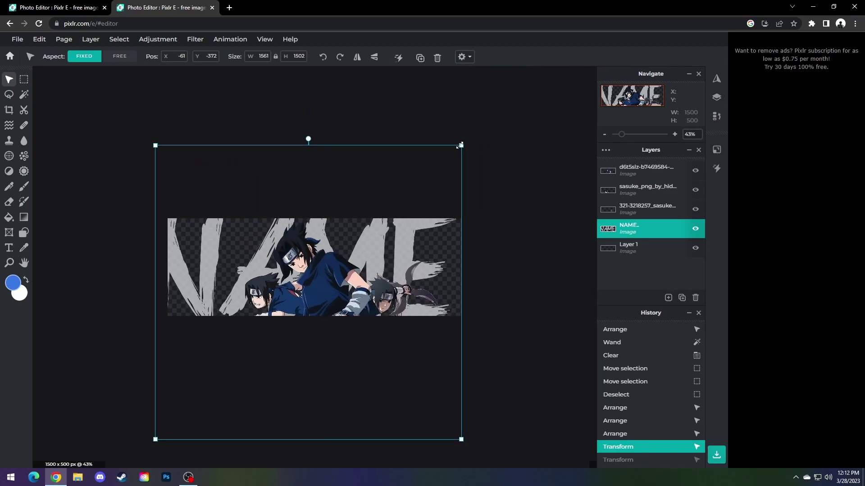
left_click_drag(460, 145, 490, 126)
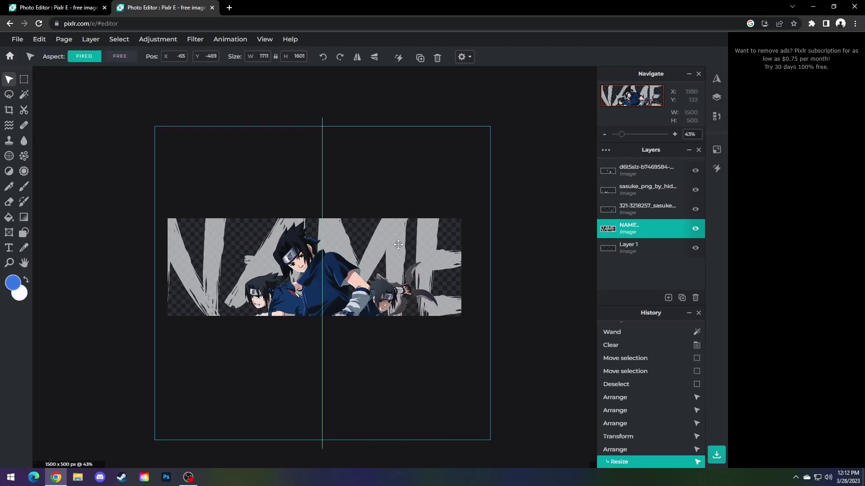
left_click_drag(398, 244, 402, 258)
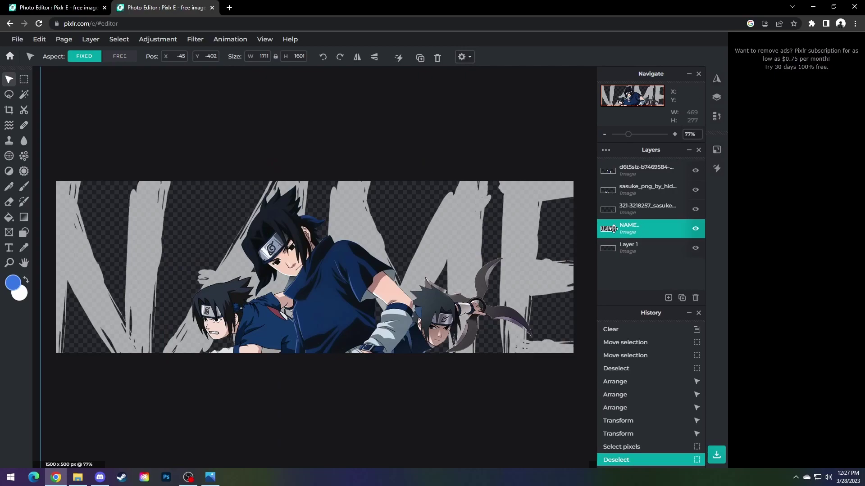
Step: Select all pixels and switch between the character image layers
left_click(119, 39)
left_click(131, 66)
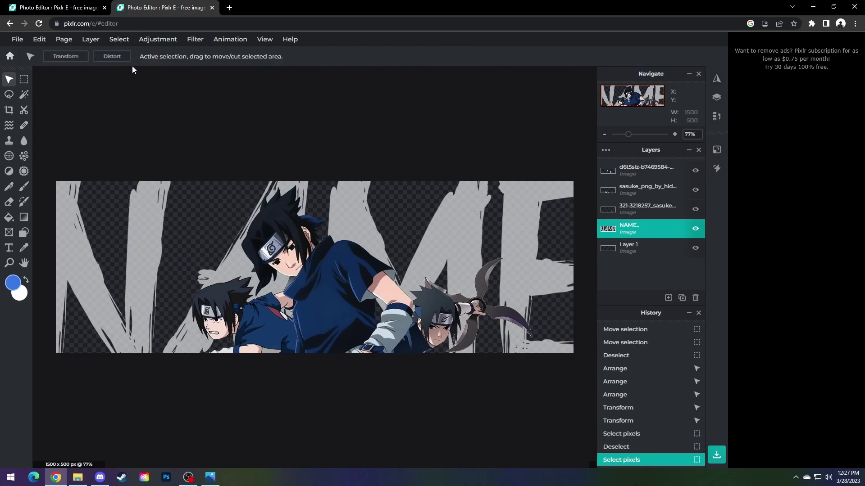
left_click(642, 209)
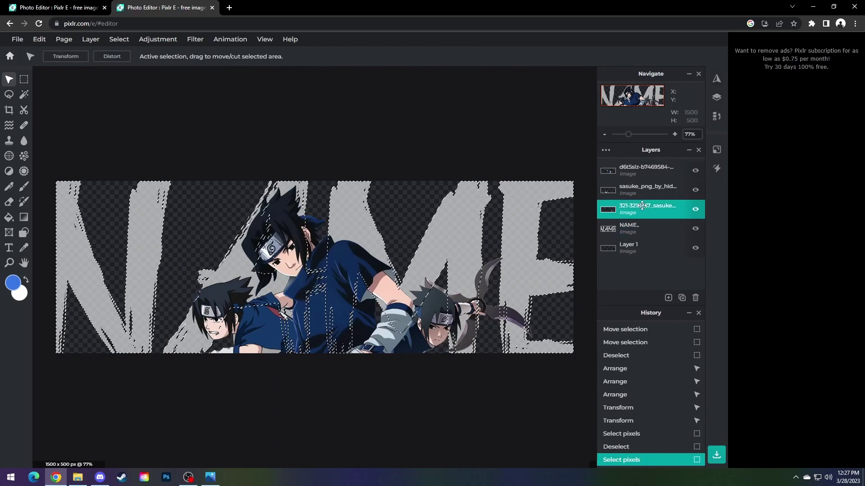
left_click(642, 189)
left_click(639, 171)
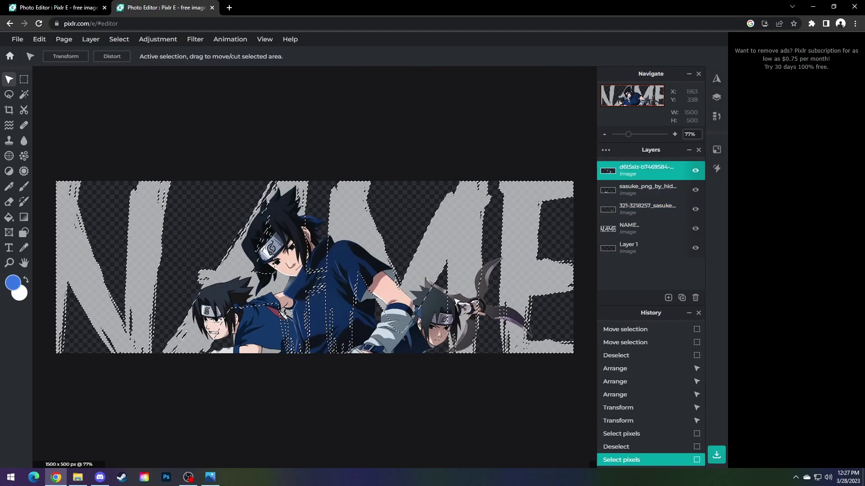
left_click(630, 189)
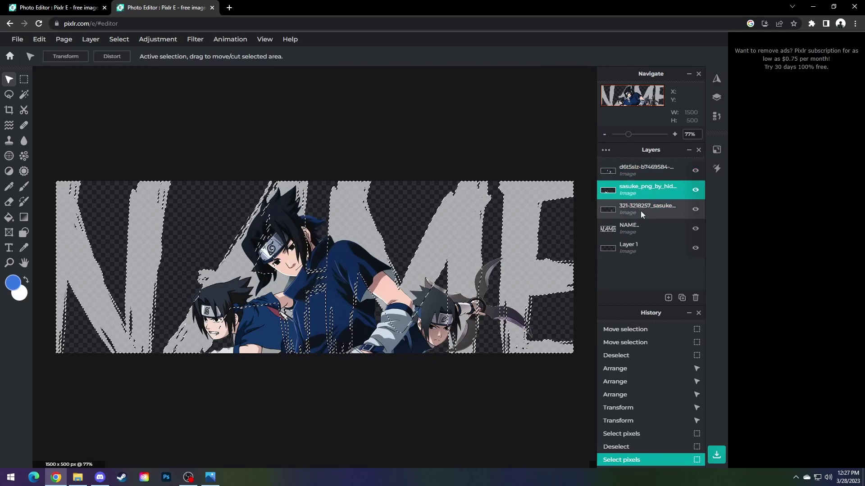
left_click(643, 212)
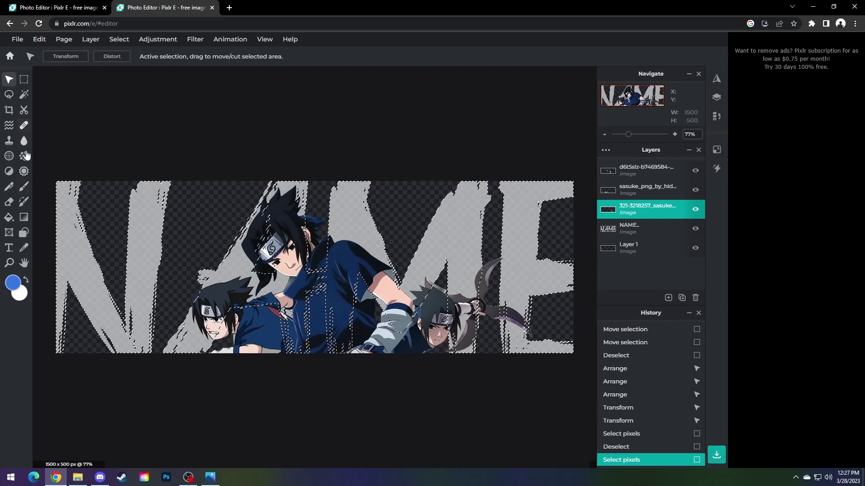
Step: Fill the bottom layer with dark purple #1E093E
left_click(13, 202)
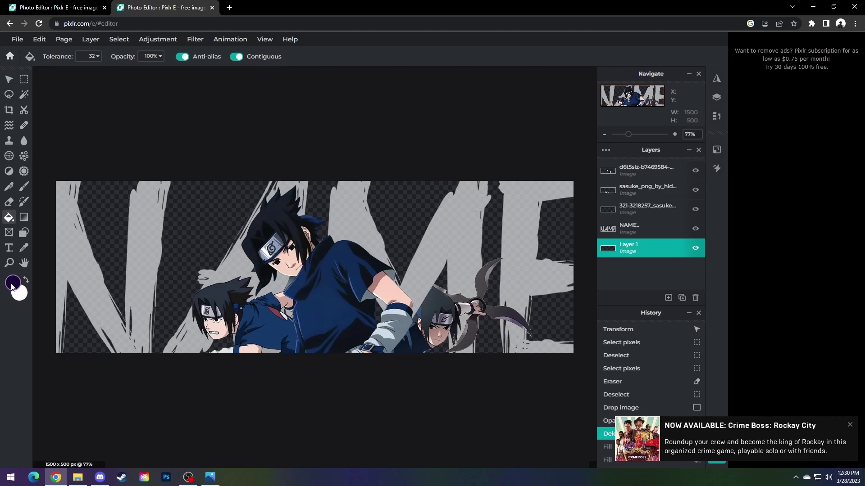
left_click(14, 282)
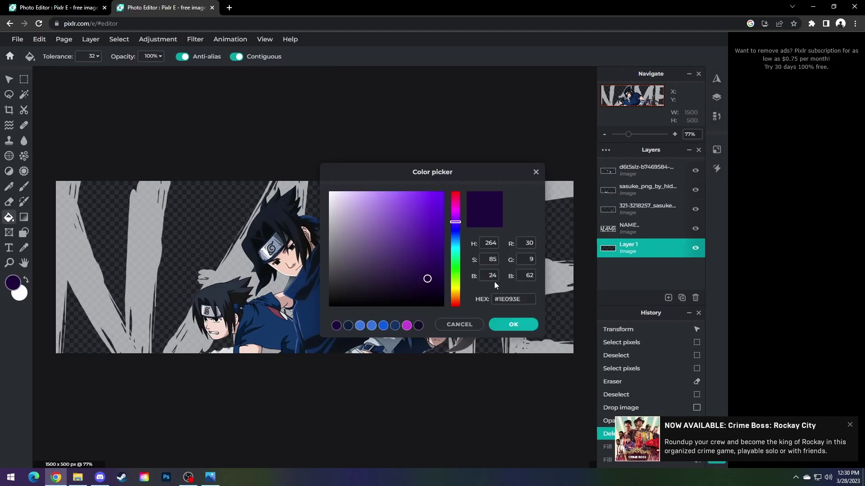
left_click(499, 324)
left_click(183, 233)
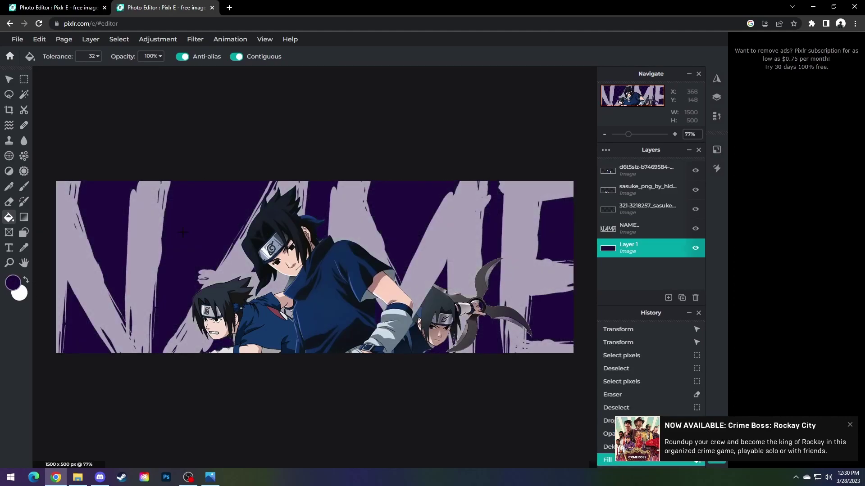
Step: Add a new text layer reading NAME
key("t")
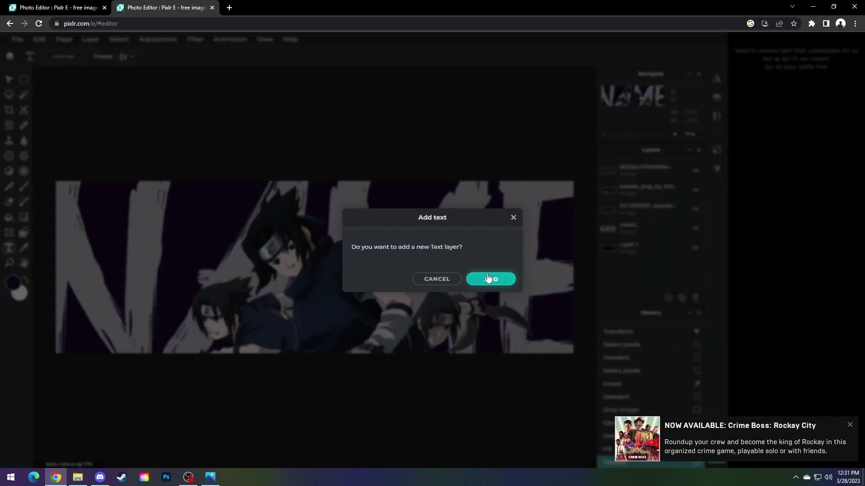
left_click(495, 278)
key("BackSpace")
type("NAME")
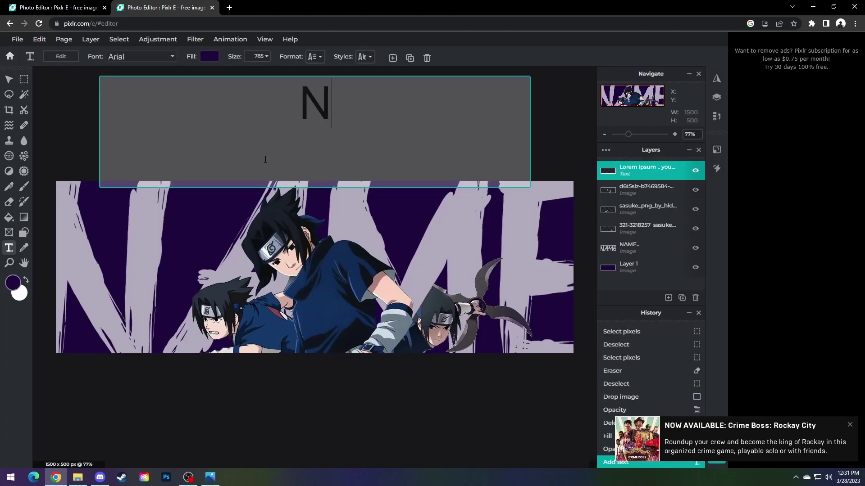
left_click(161, 58)
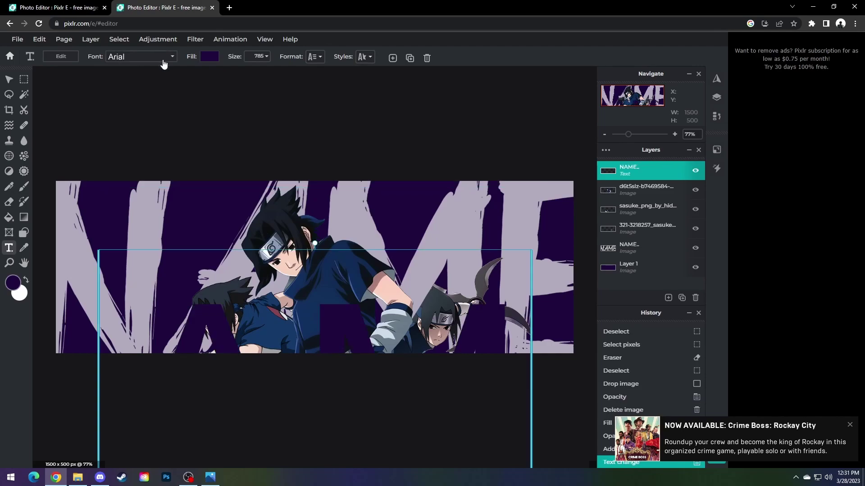
Step: Set the new NAME text to the Bahram font at size 200
double_click(305, 314)
left_click(258, 59)
left_click(266, 56)
left_click_drag(253, 71, 226, 73)
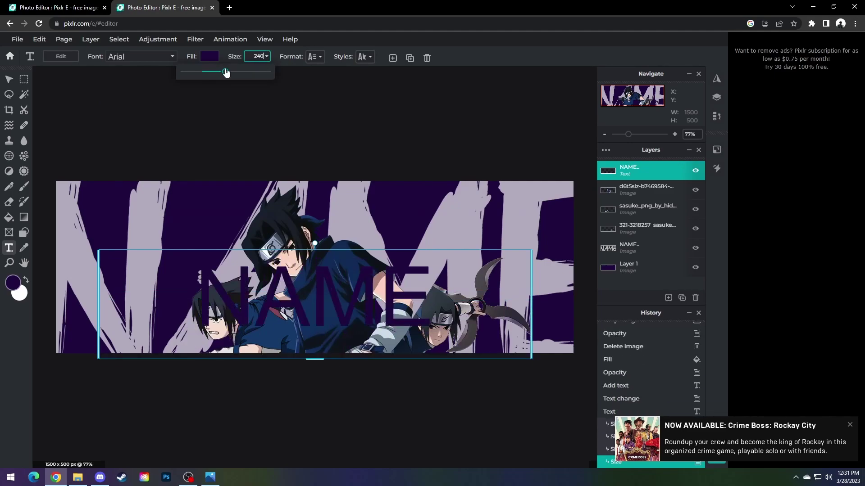
left_click(155, 58)
left_click(119, 236)
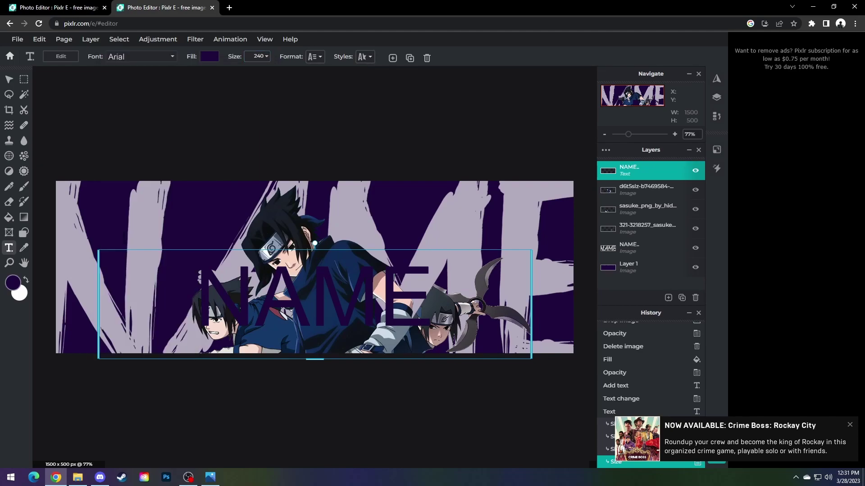
left_click(259, 57)
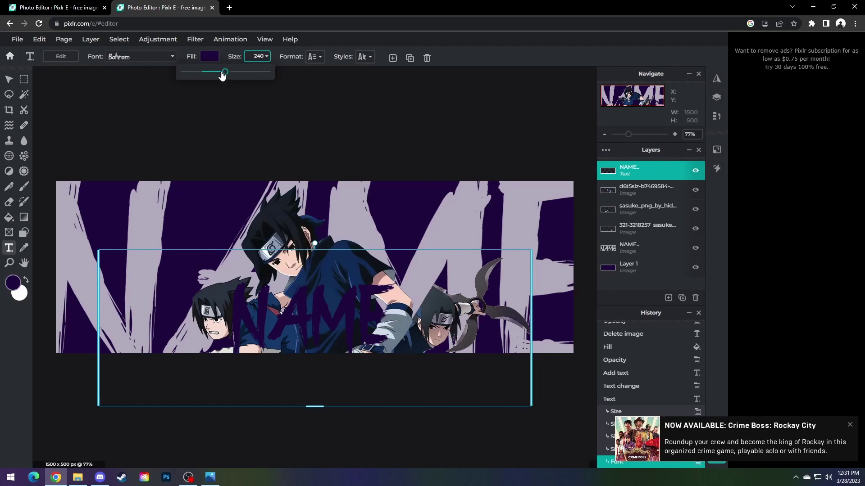
left_click_drag(222, 76, 224, 77)
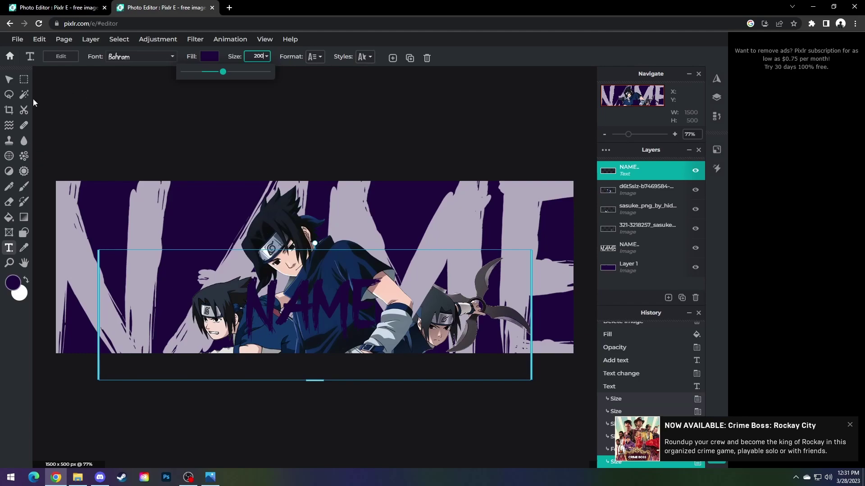
Step: Move the NAME text to the banner's left side and fill it white
left_click(8, 79)
left_click_drag(343, 301, 214, 280)
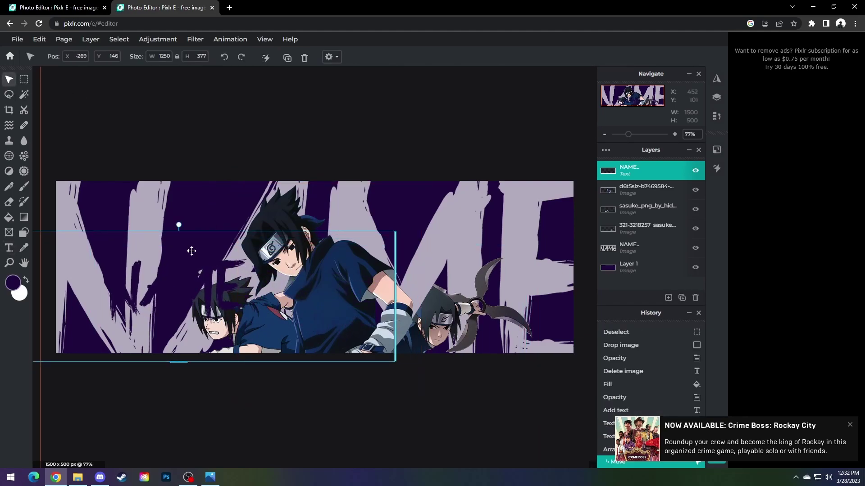
left_click(9, 248)
left_click(210, 56)
left_click(152, 125)
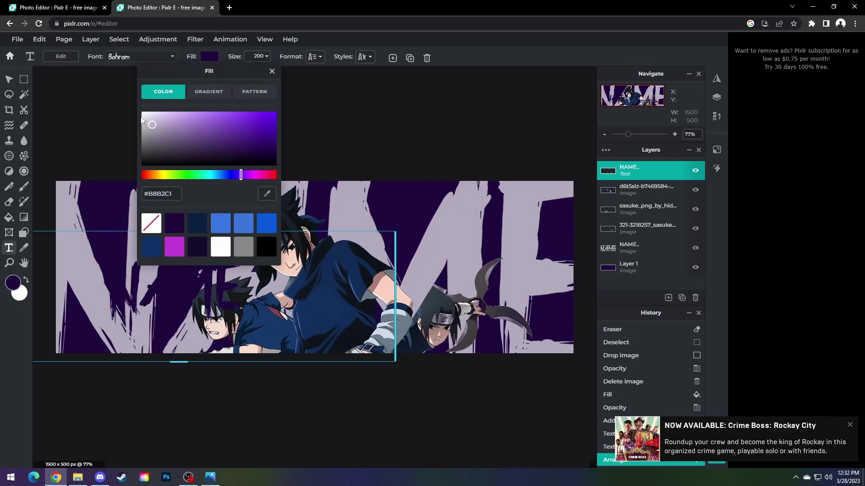
left_click(9, 79)
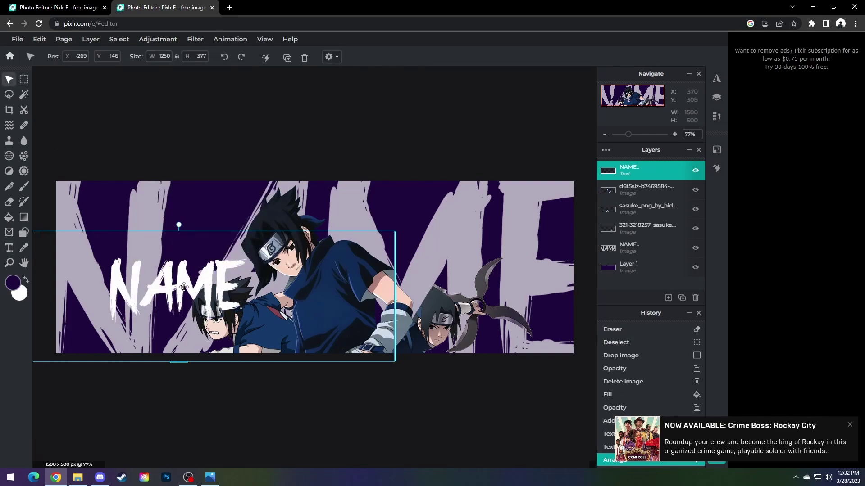
left_click_drag(182, 288, 198, 284)
key("ctrl+z")
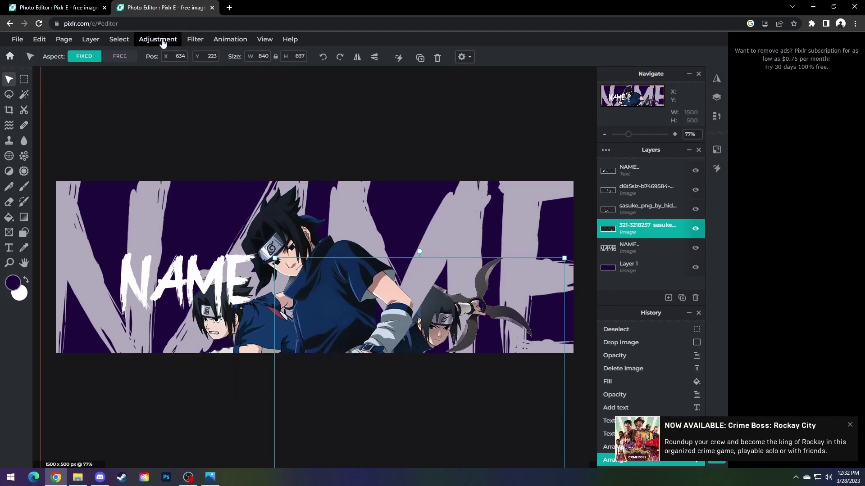
Step: Apply a motion blur of amount 5 to the right character
left_click(192, 41)
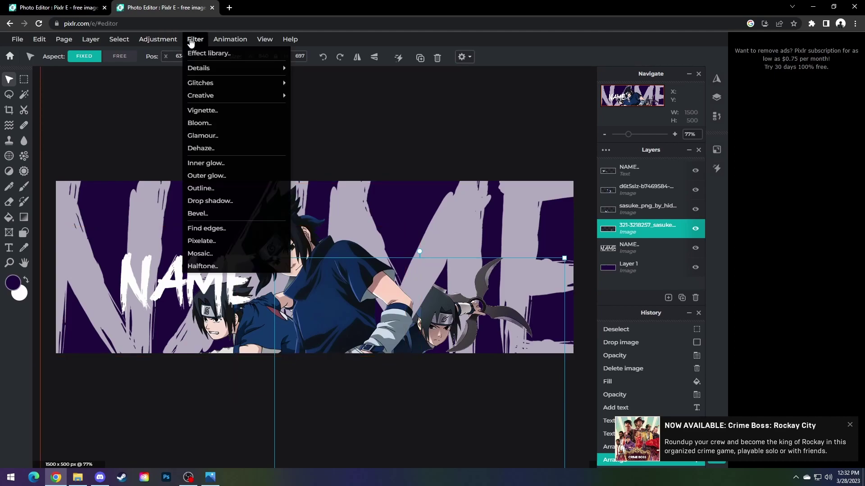
mouse_move(227, 70)
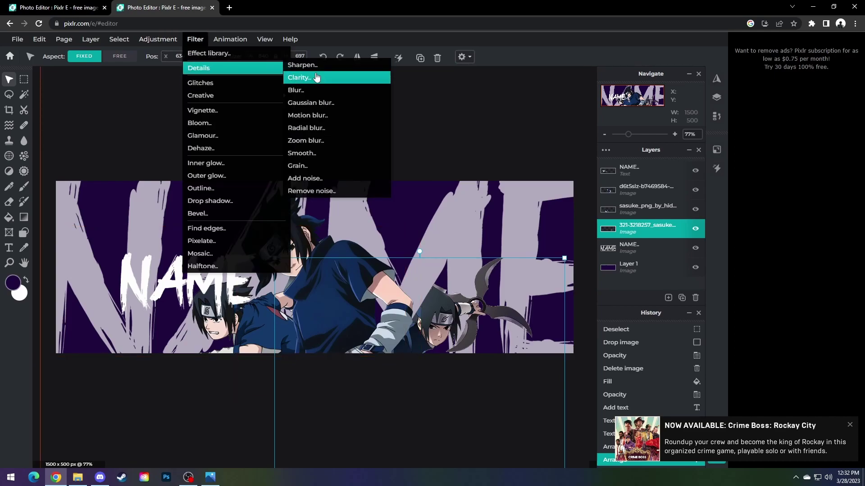
left_click(318, 116)
left_click_drag(355, 265, 369, 266)
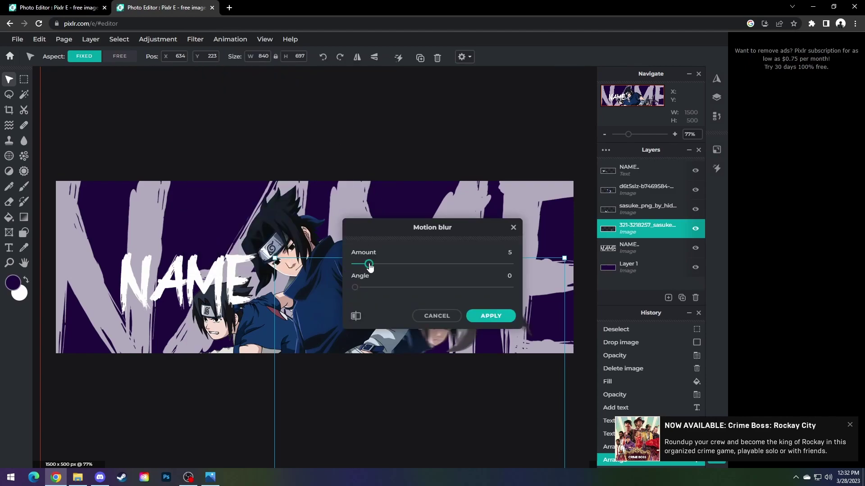
left_click_drag(394, 229, 480, 150)
left_click(577, 238)
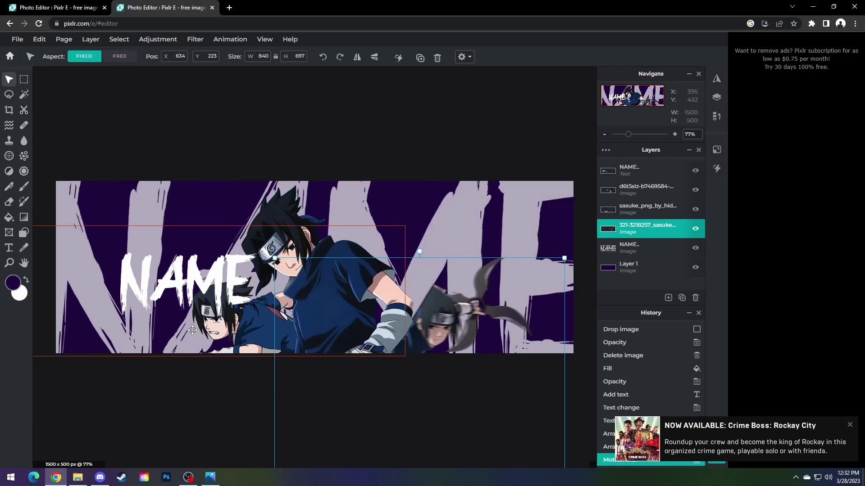
Step: Set up the same amount-5 motion blur on the lower-left character
left_click(193, 331)
left_click(640, 189)
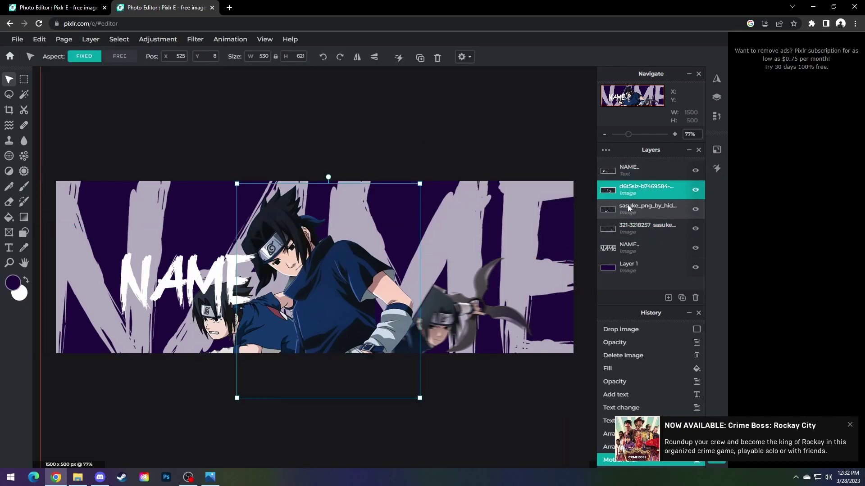
left_click(629, 208)
left_click(195, 40)
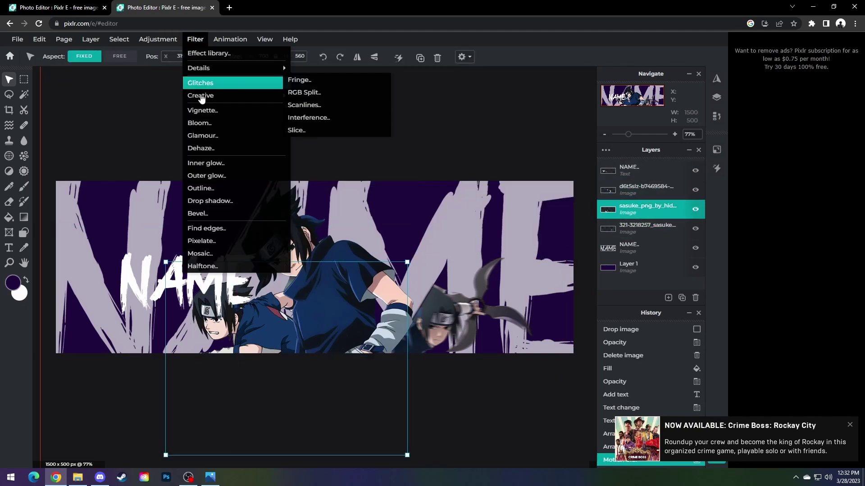
left_click(325, 117)
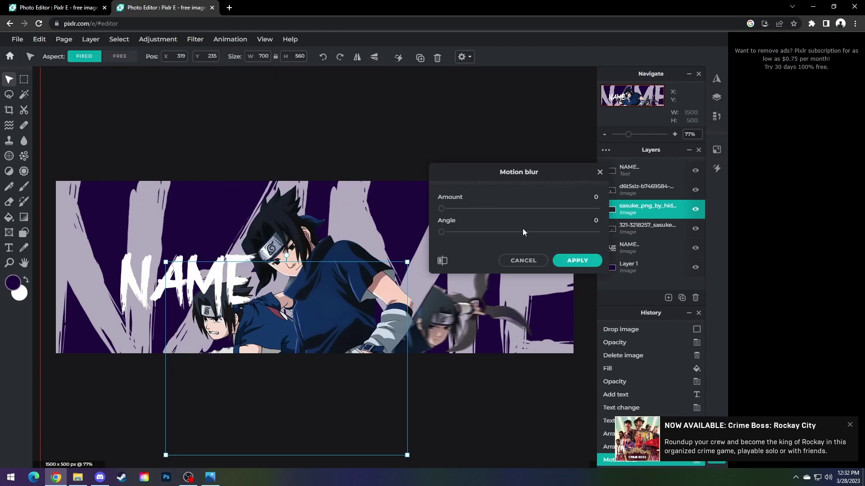
left_click(453, 208)
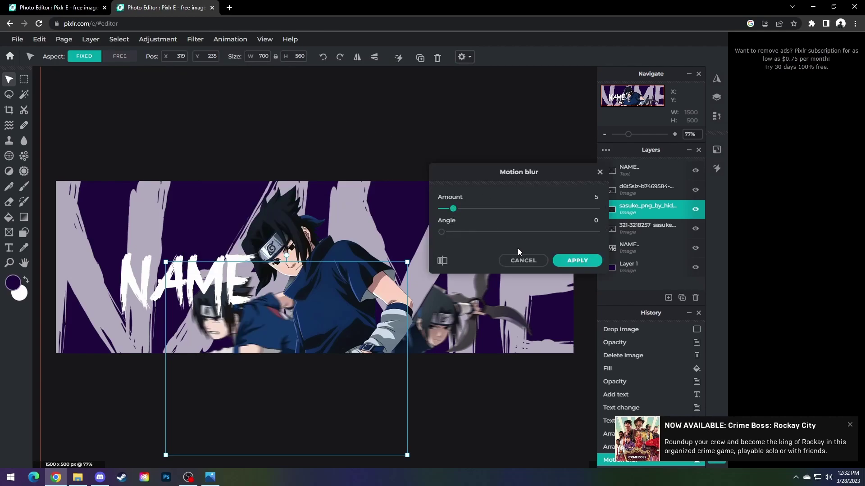
Step: Apply the lower-left blur, then give the faded NAME a 100% feather, 72% opacity, 24px outer glow
left_click(590, 261)
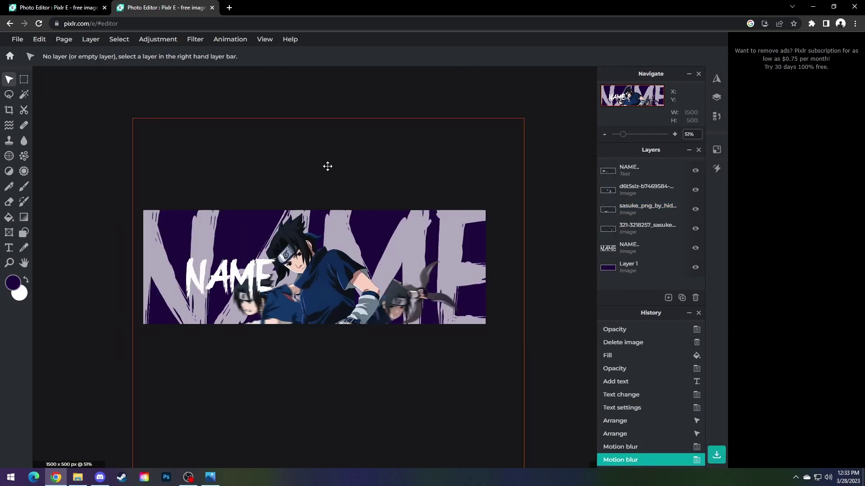
left_click(315, 153)
left_click(190, 40)
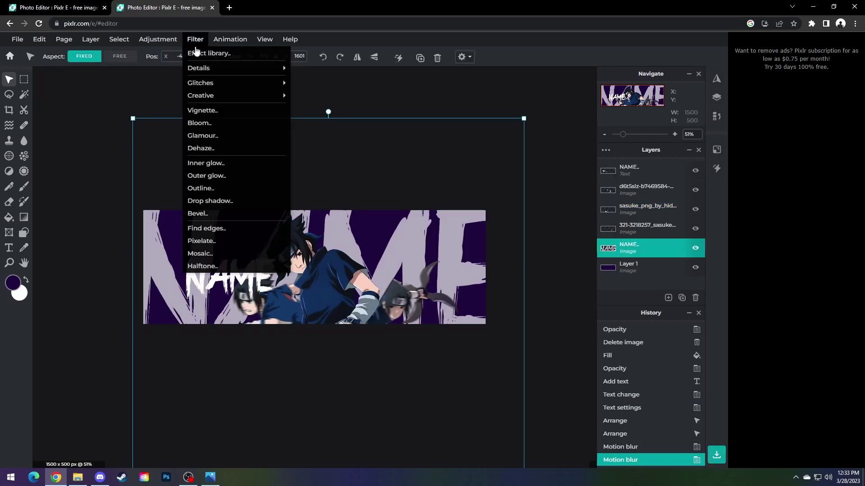
left_click(225, 177)
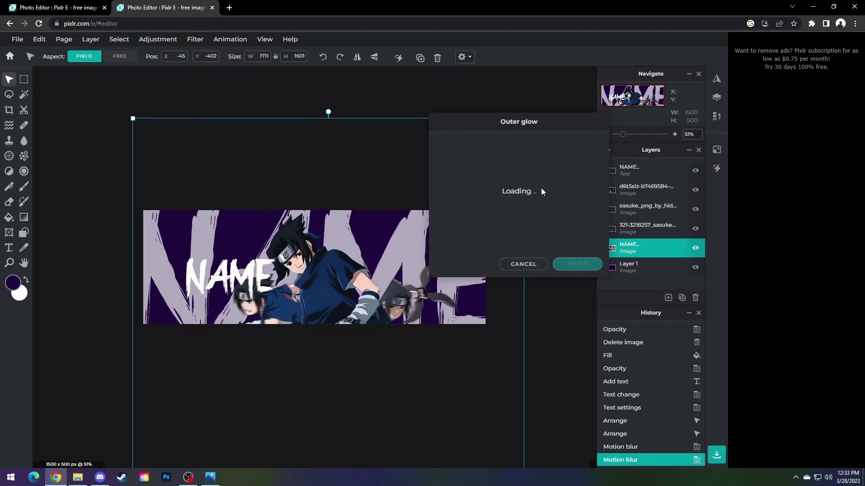
left_click_drag(508, 135, 436, 241)
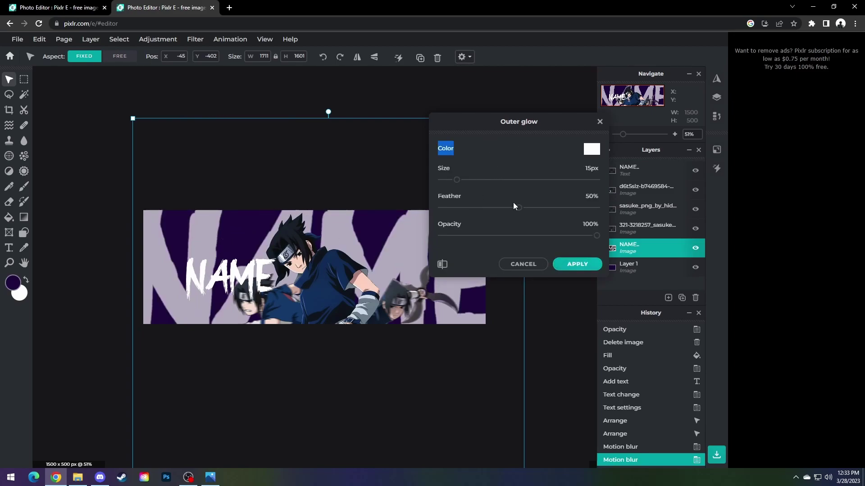
left_click_drag(516, 207, 605, 203)
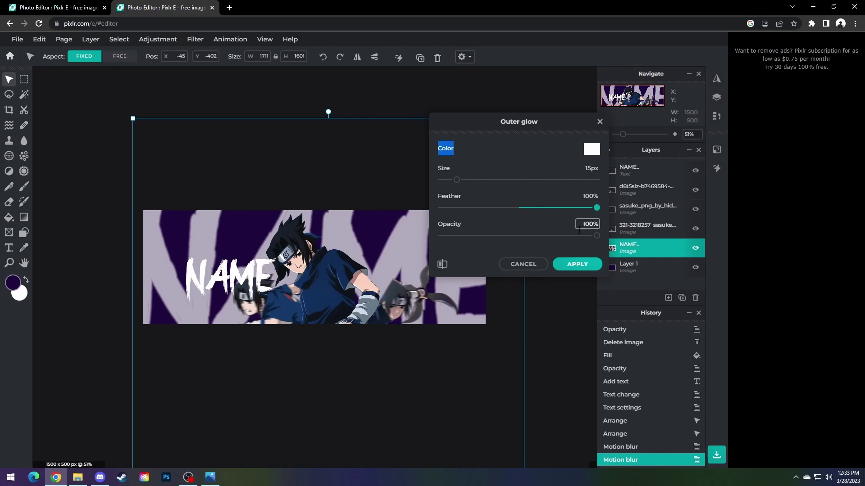
left_click(554, 235)
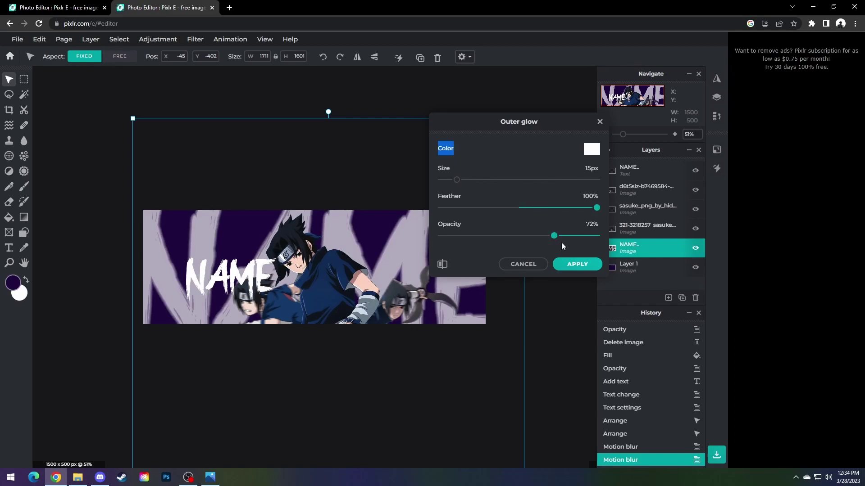
left_click(466, 180)
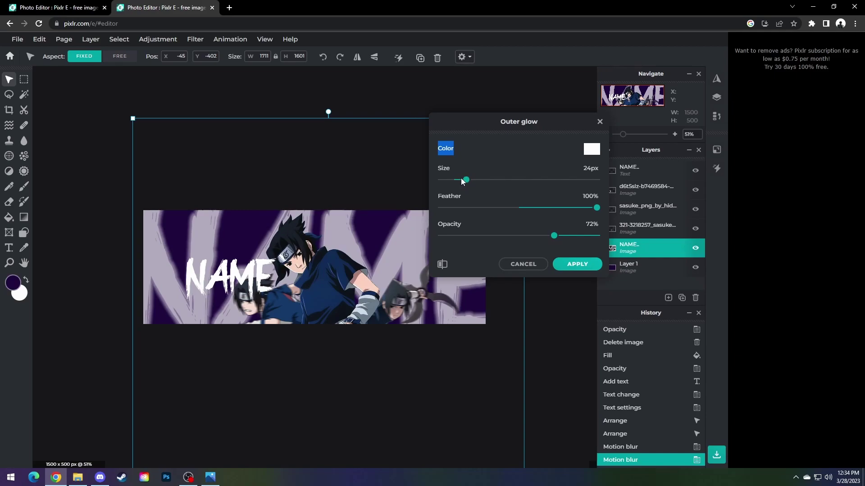
left_click(574, 262)
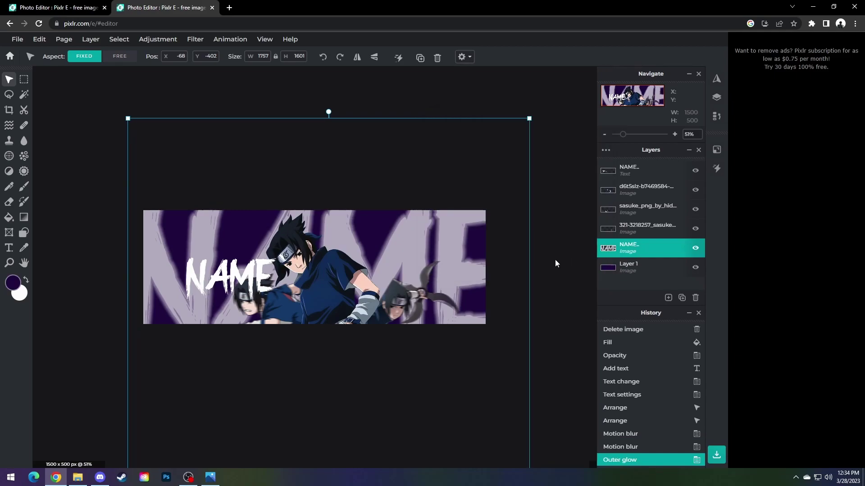
left_click(218, 277)
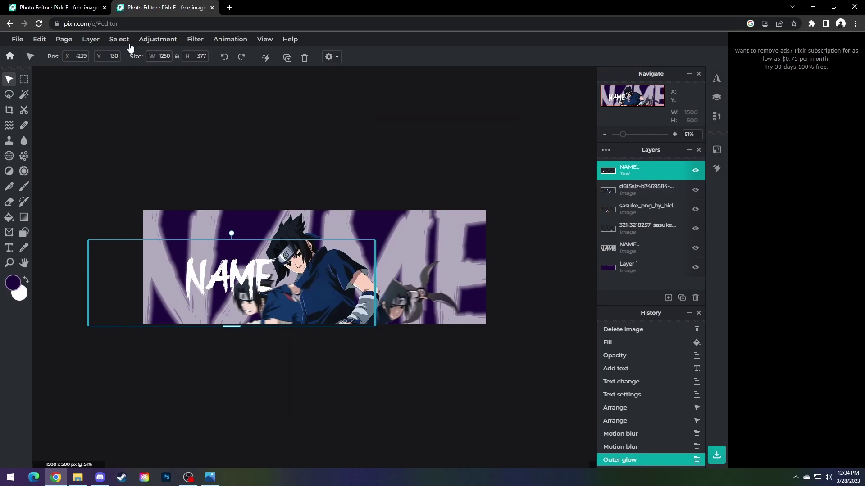
Step: Rasterize the white NAME text layer
left_click(117, 40)
mouse_move(142, 43)
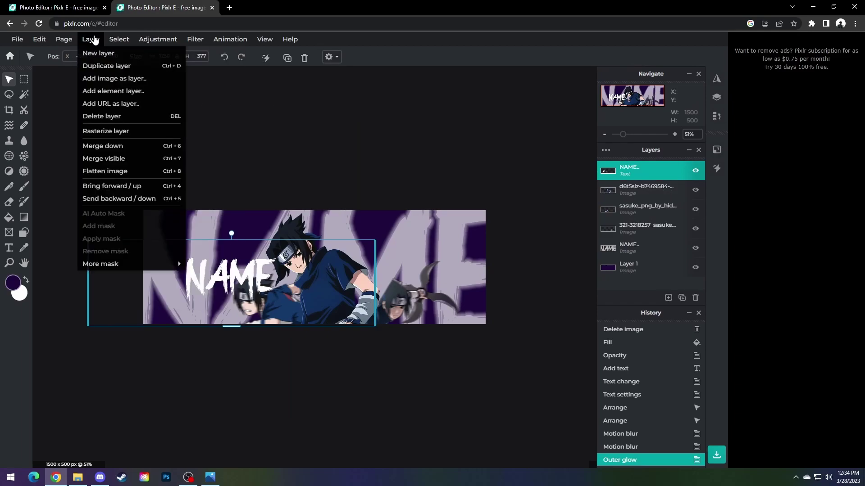
left_click(107, 131)
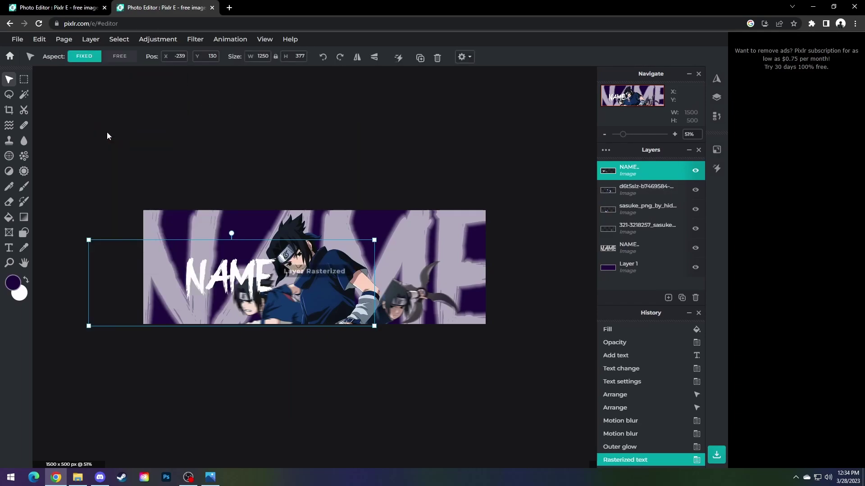
Step: Add an outer glow to the NAME title: feather 100%, opacity 71%, size 23px
left_click(202, 43)
left_click(214, 178)
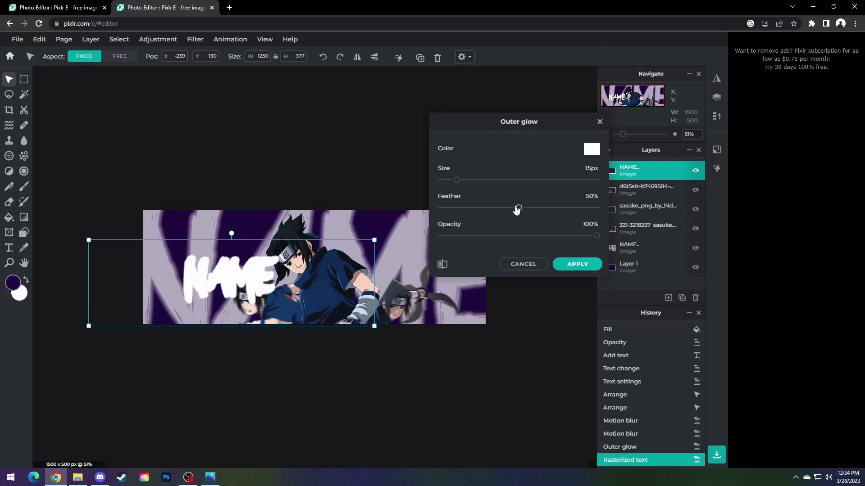
left_click_drag(516, 209, 601, 208)
left_click(553, 235)
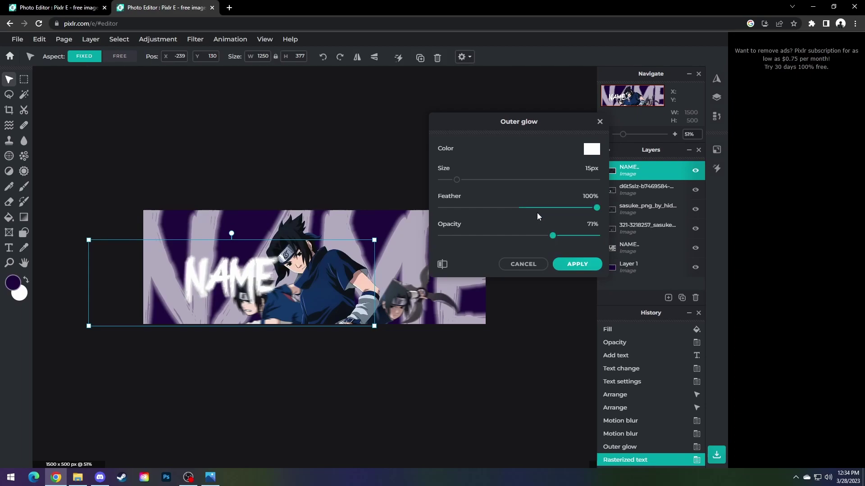
left_click_drag(481, 179, 473, 180)
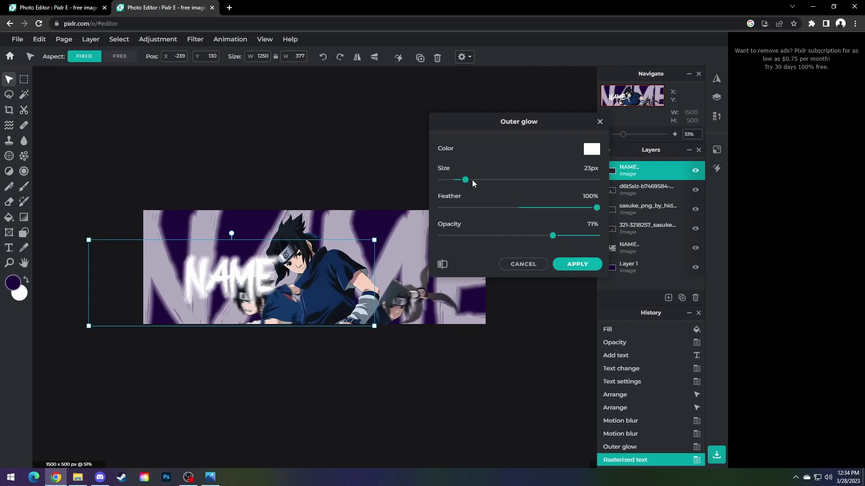
left_click(576, 264)
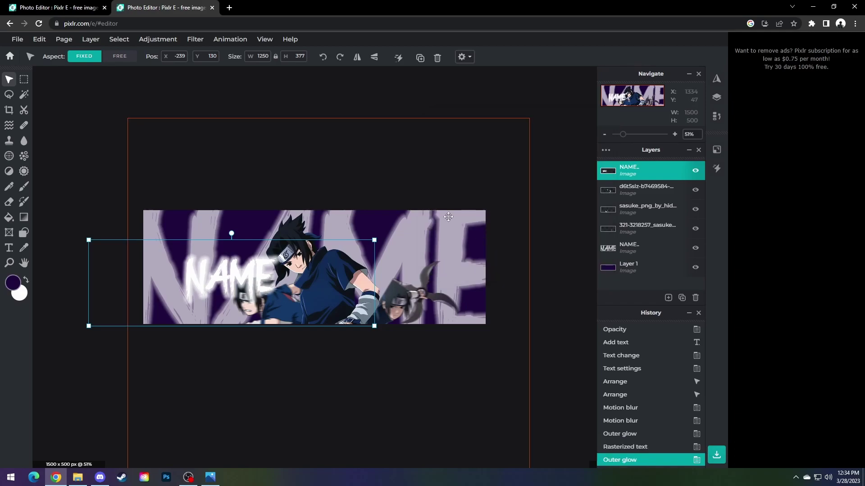
Step: Select the large faded NAME backdrop layer and preview a Gaussian blur at amount 41
left_click(443, 166)
left_click(193, 40)
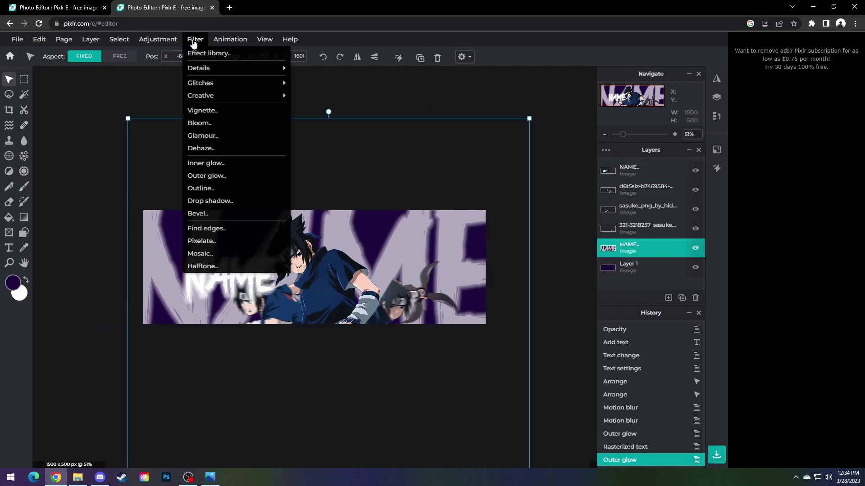
mouse_move(208, 68)
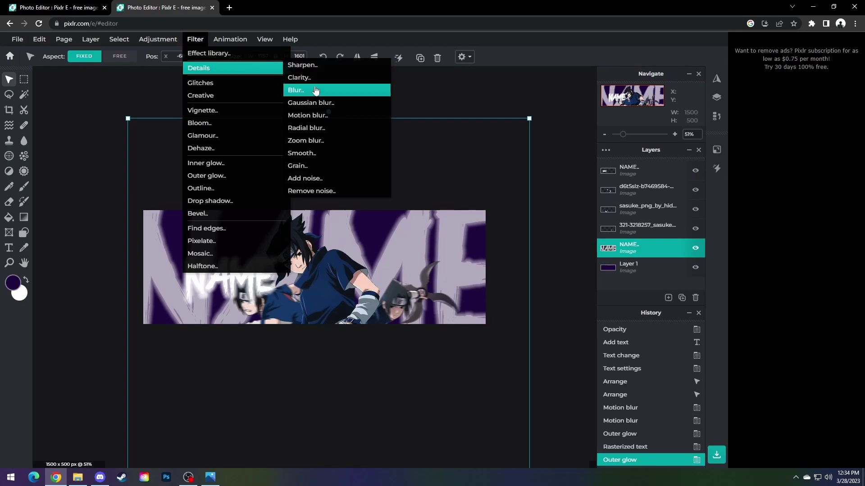
left_click(317, 103)
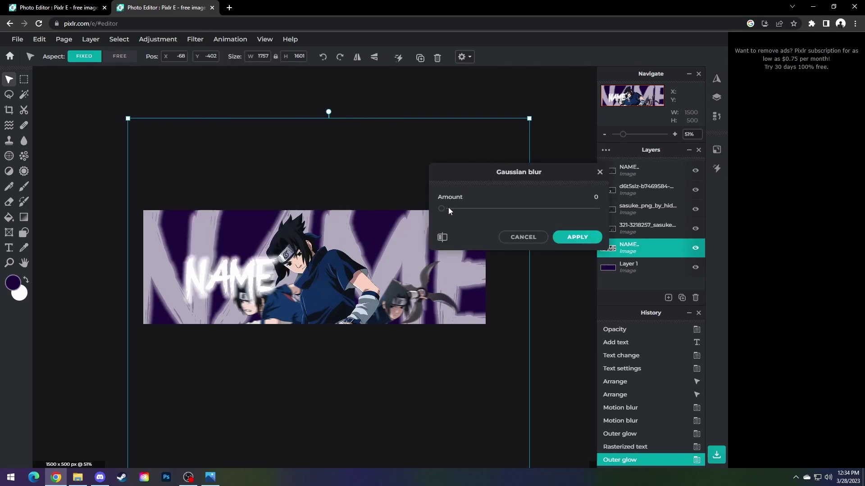
left_click_drag(448, 209, 507, 210)
Step: Apply the backdrop's Gaussian blur and set the Ellipse shape tool to a white fill
left_click(577, 238)
left_click(24, 233)
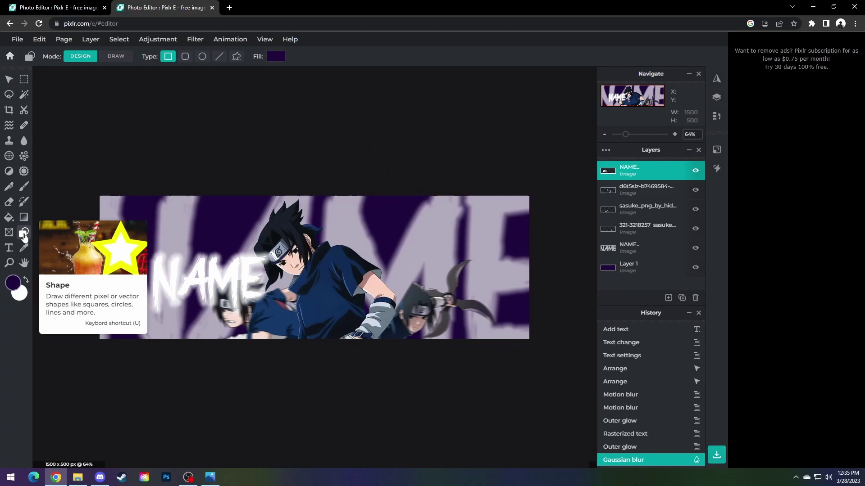
left_click(202, 56)
left_click(274, 54)
left_click(228, 223)
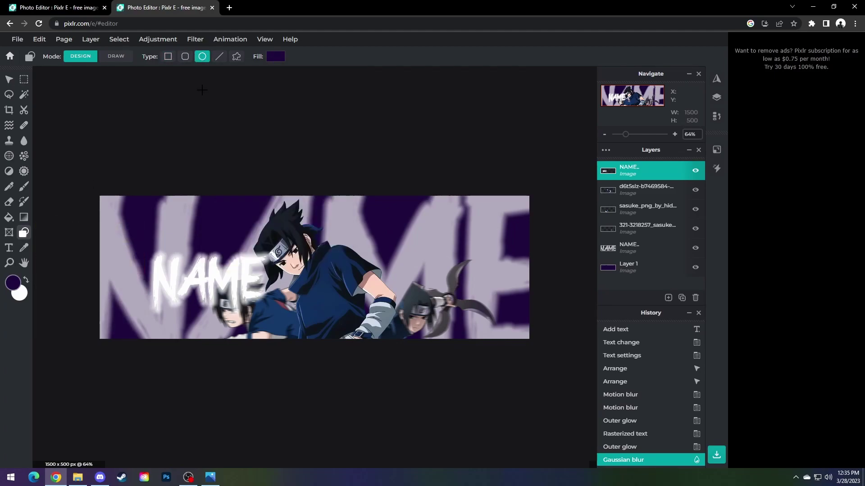
Step: Scatter small white dust circles around the banner and the characters
left_click_drag(228, 222, 235, 225)
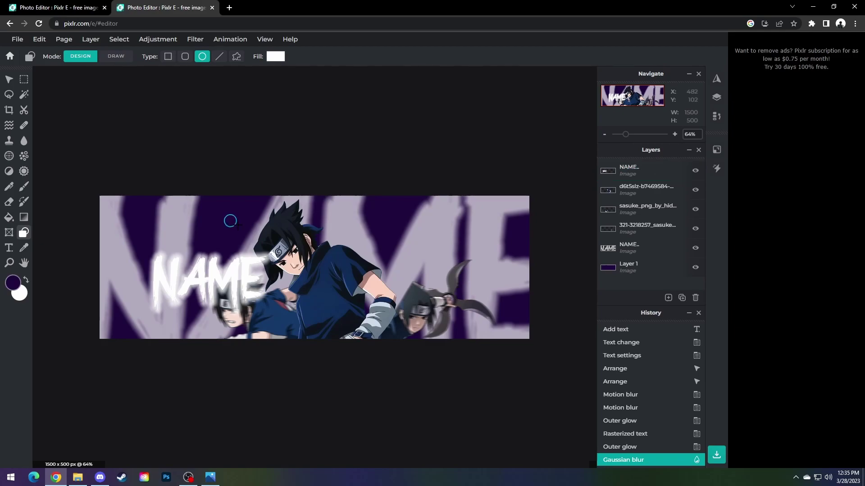
left_click(344, 232)
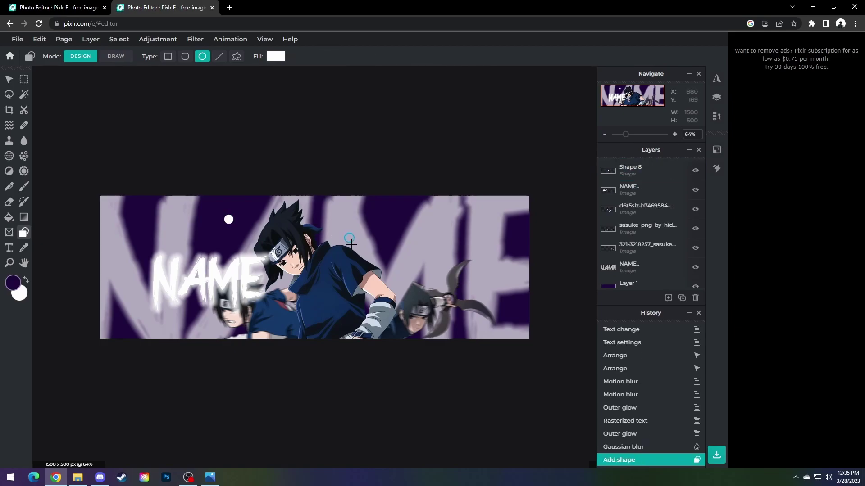
left_click_drag(356, 249, 359, 248)
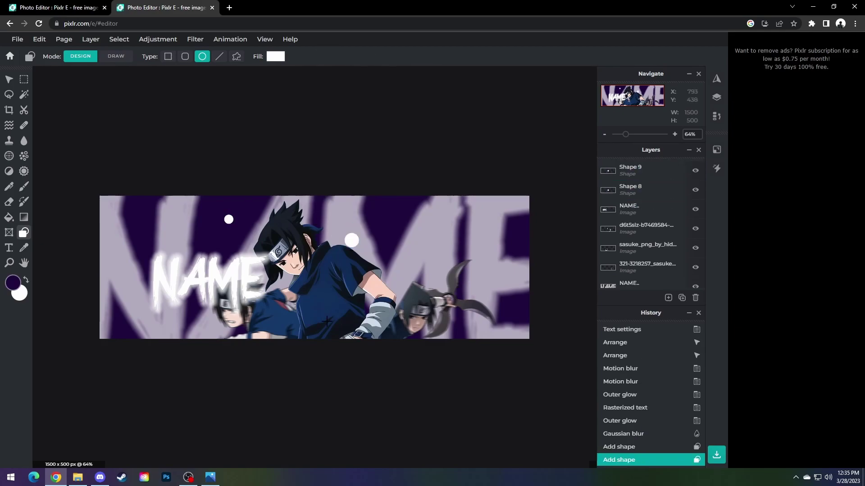
left_click_drag(327, 322, 353, 348)
left_click(429, 253)
left_click_drag(428, 253, 441, 265)
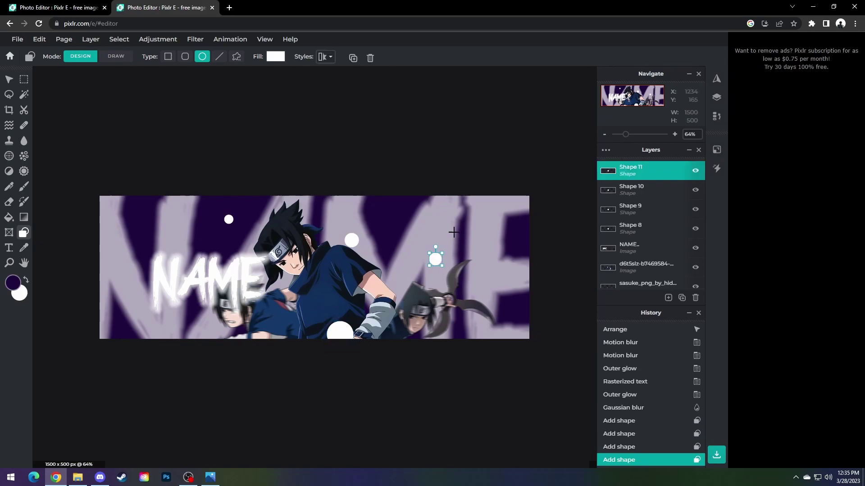
left_click(451, 209)
left_click_drag(451, 210, 465, 223)
left_click(485, 321)
left_click_drag(483, 317, 494, 328)
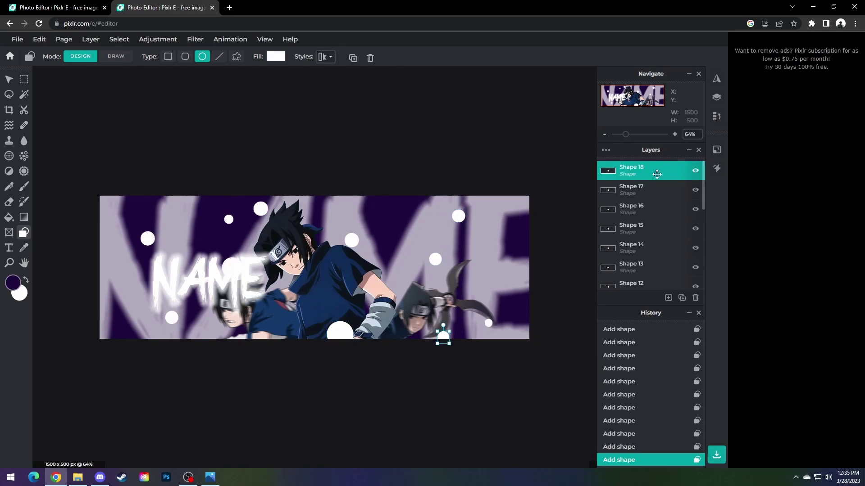
left_click(658, 174)
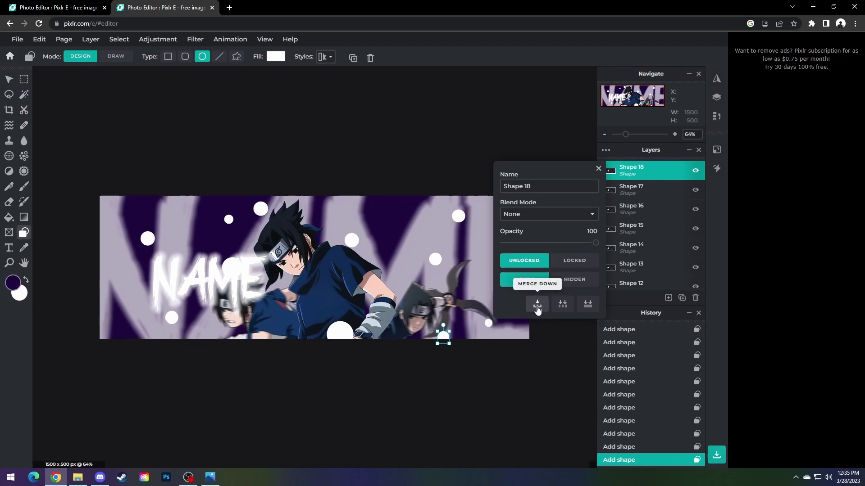
Step: Merge the Shape 14–18 dust circles into Shape 18 and fade it to 23% opacity
left_click(549, 303)
left_click(635, 171)
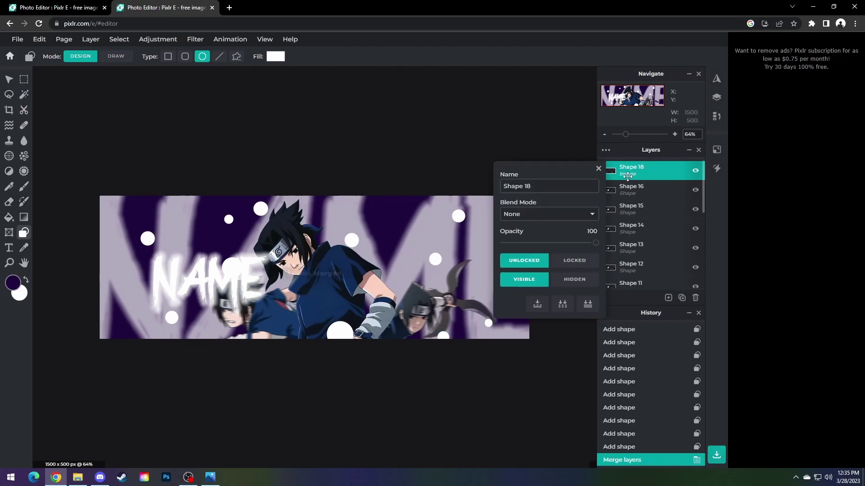
left_click(539, 303)
left_click(635, 172)
left_click(537, 303)
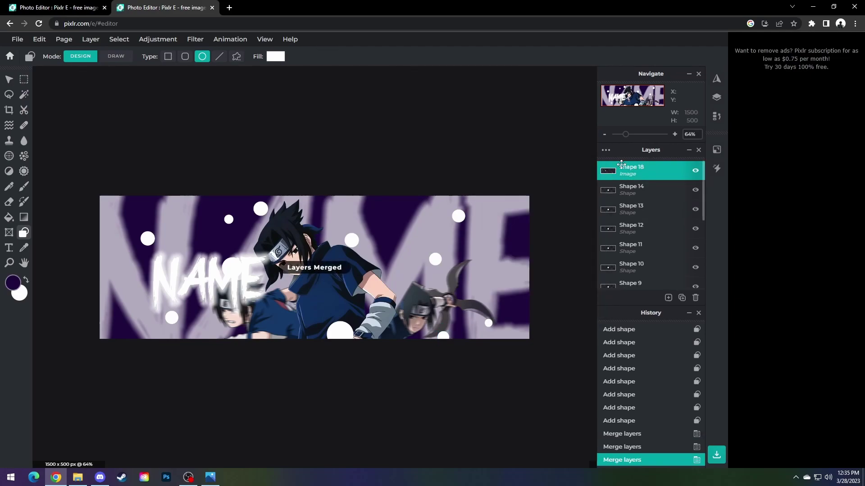
left_click(635, 171)
left_click(538, 303)
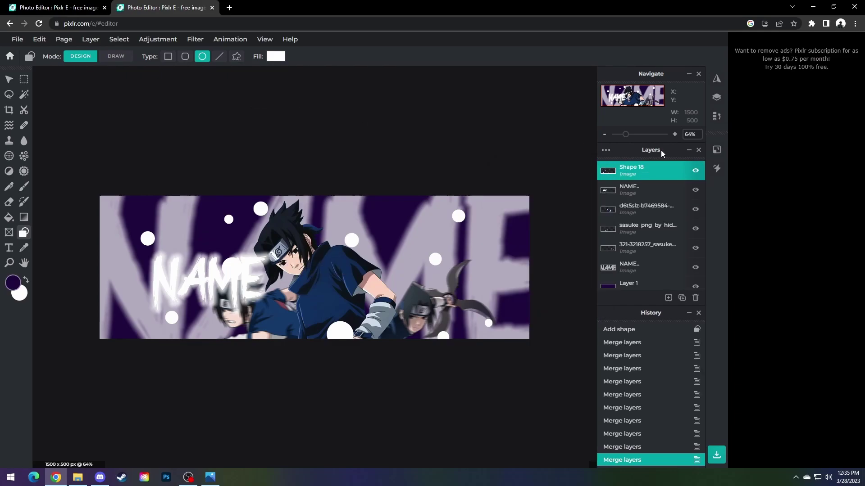
left_click(654, 169)
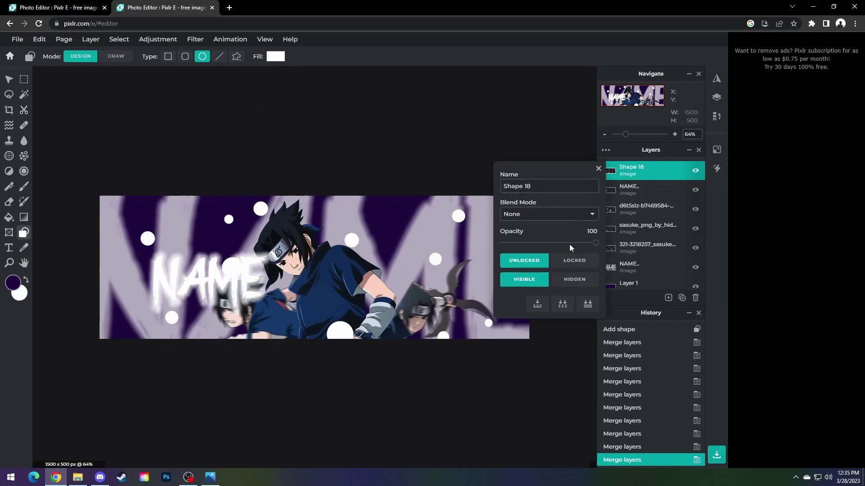
left_click_drag(569, 244, 525, 243)
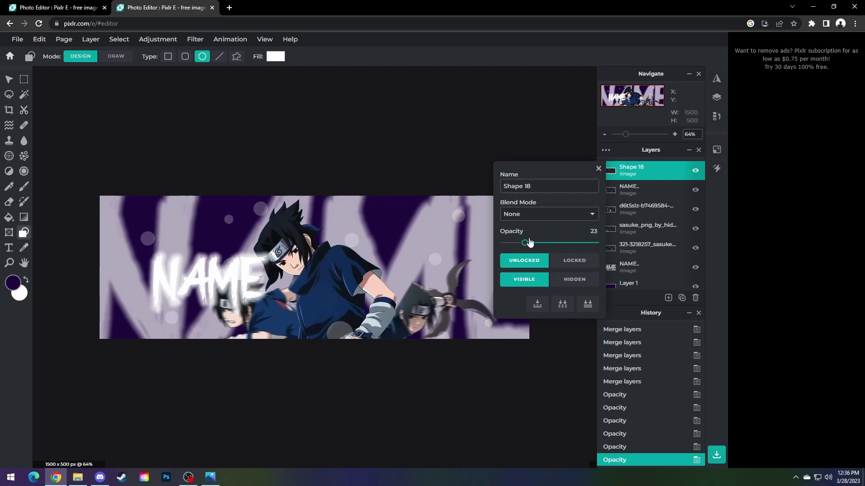
Step: Apply a Gaussian blur of amount 23 to the faded dust circles layer
left_click(599, 170)
left_click(197, 41)
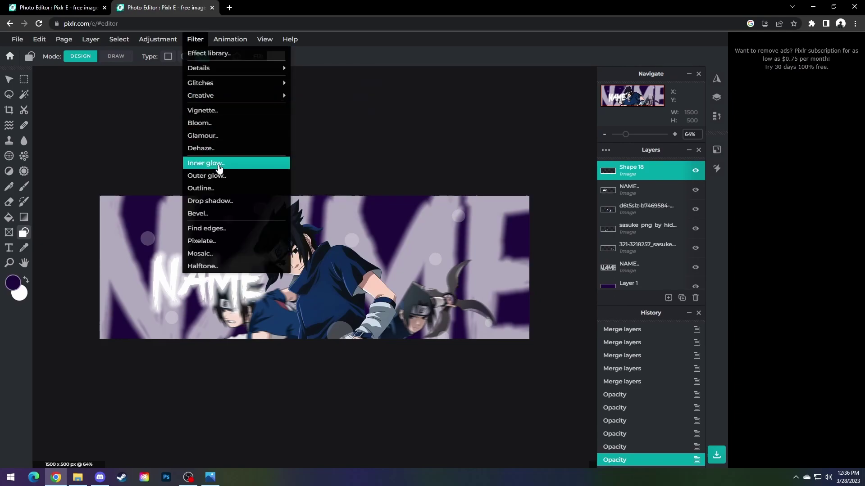
mouse_move(212, 70)
left_click(337, 102)
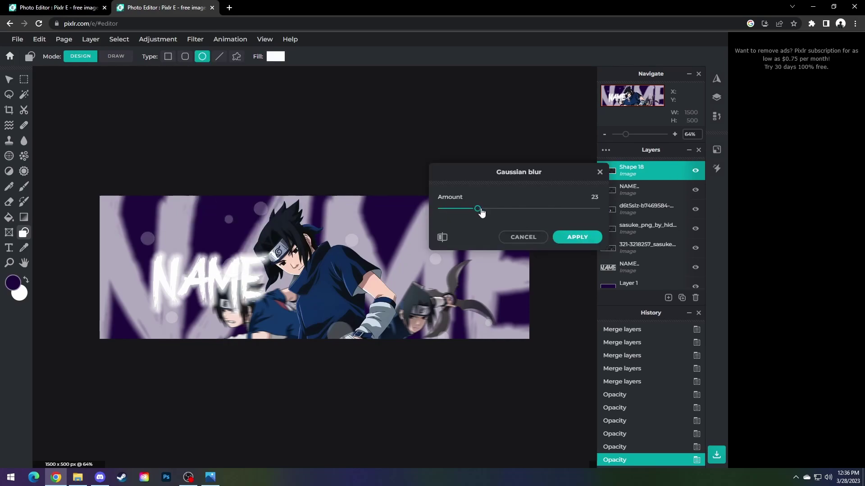
left_click(576, 237)
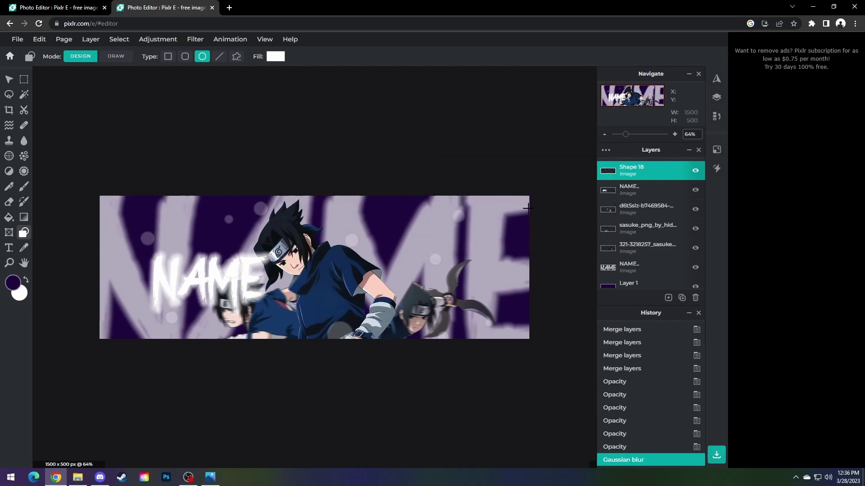
left_click(201, 41)
mouse_move(211, 71)
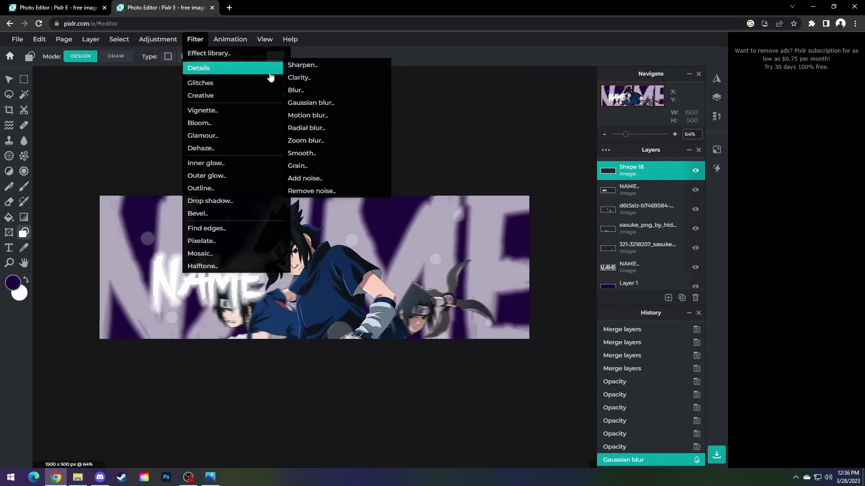
left_click(319, 116)
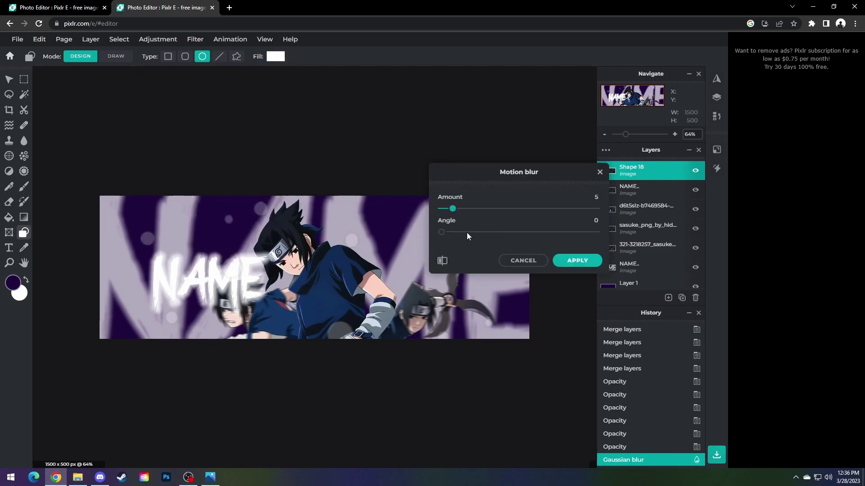
mouse_move(468, 234)
left_mouse_down()
mouse_move(550, 234)
mouse_move(452, 236)
left_mouse_up()
left_click_drag(455, 211, 539, 233)
left_click(464, 209)
Step: Discard the motion blur and stretch the dust texture to cover the 1500×500 banner
left_click(519, 260)
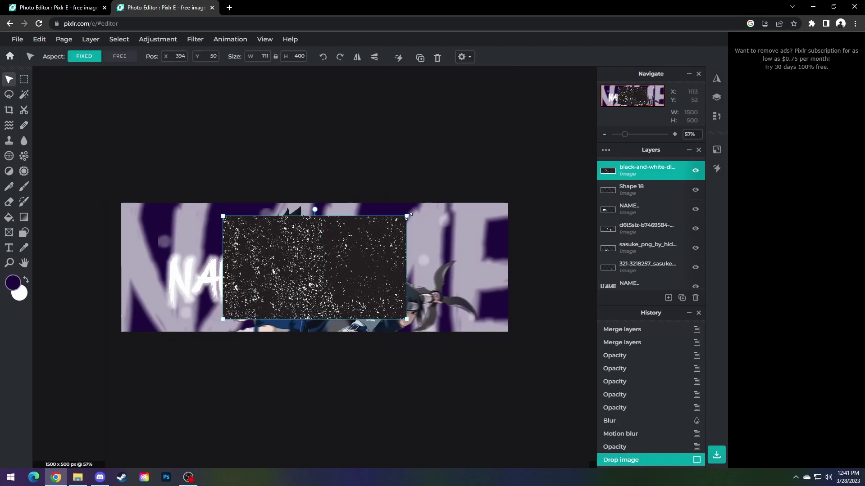
left_click_drag(407, 216, 508, 203)
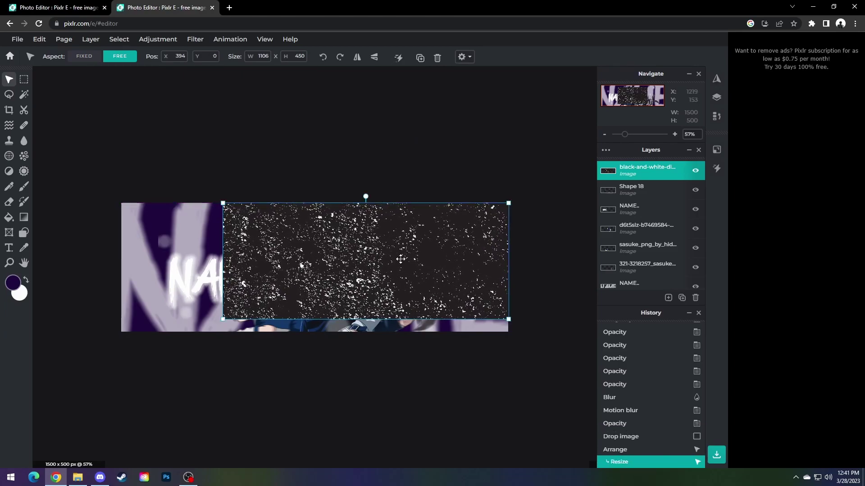
left_click_drag(223, 319, 121, 333)
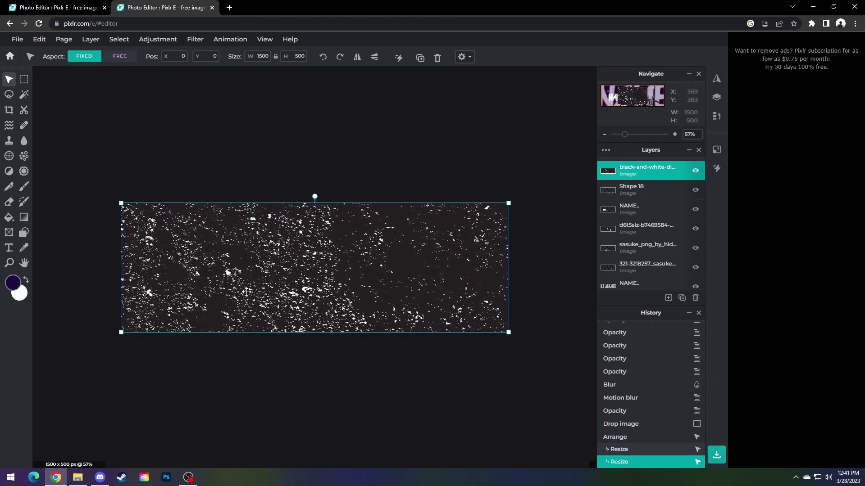
Step: Fade the dust texture layer to roughly 10% opacity
left_click(652, 173)
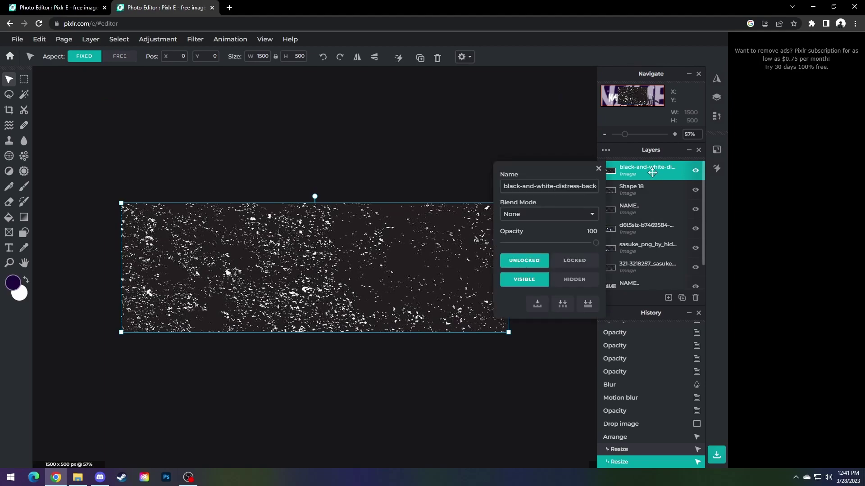
left_click(521, 243)
left_click(509, 243)
left_click(514, 244)
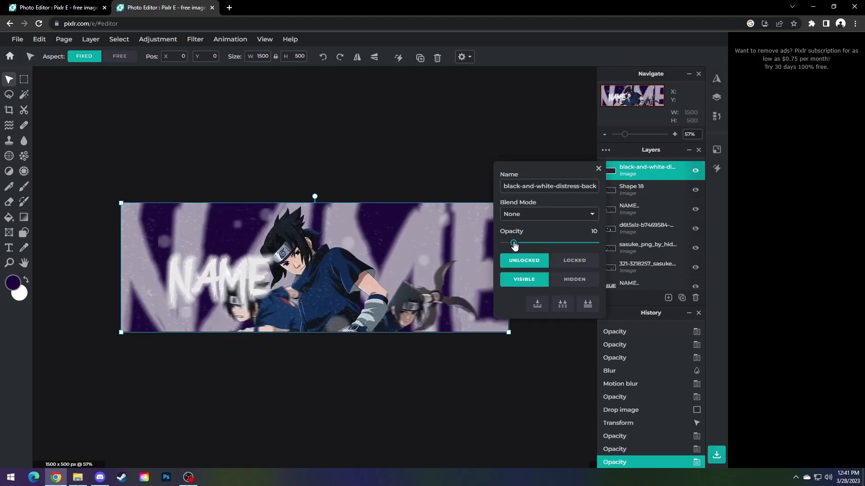
left_click(519, 243)
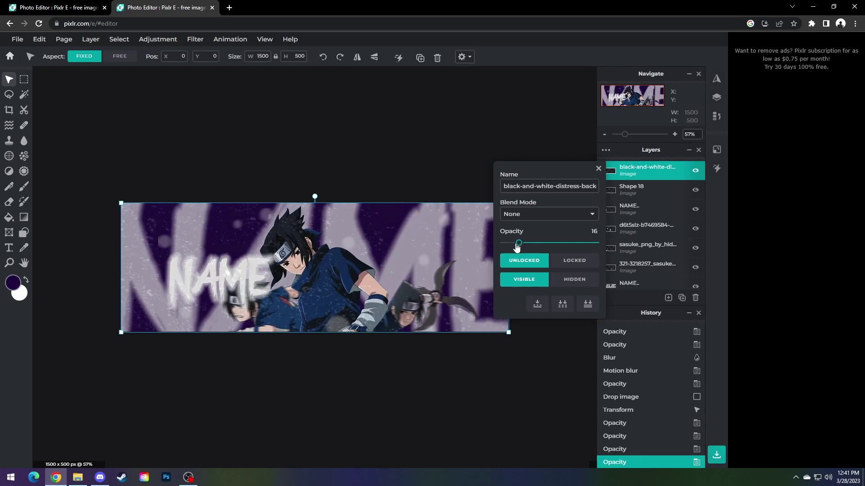
Step: Erase the dust texture off the central character's head and chest with a size 330 eraser
left_click(24, 186)
left_click(9, 202)
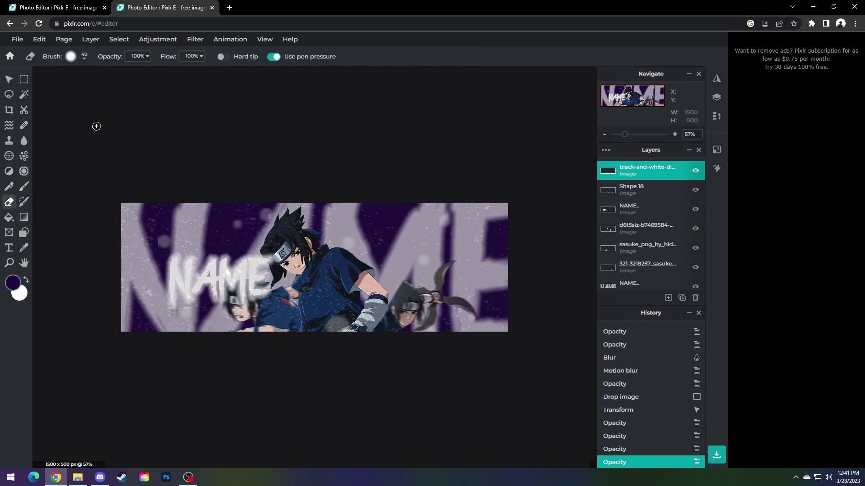
left_click_drag(84, 59, 288, 264)
left_click(280, 244)
left_click(284, 242)
left_click(287, 241)
left_click(297, 261)
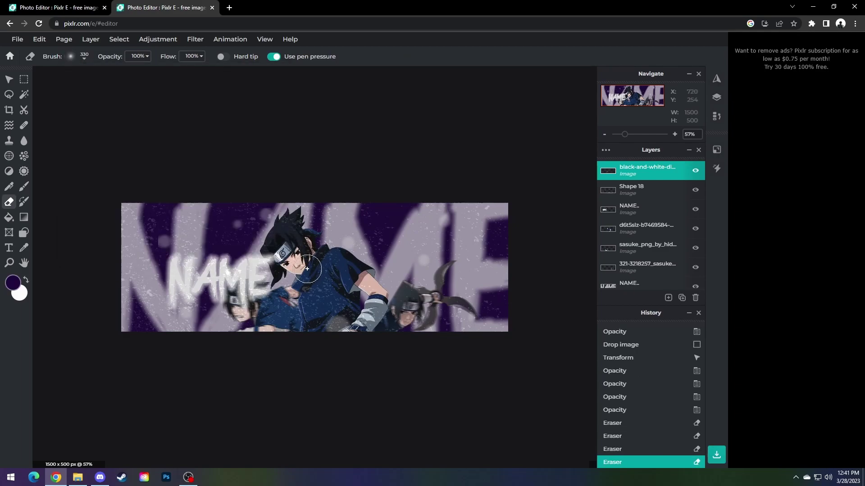
Step: Finish erasing dust off the character and widen the smoke image across the banner
left_click(312, 274)
left_click(313, 301)
left_click_drag(314, 303, 329, 304)
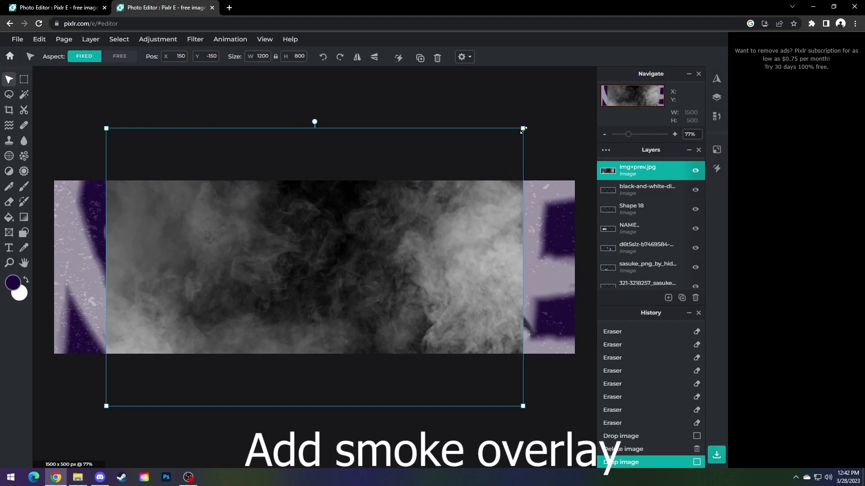
left_click_drag(552, 142, 579, 142)
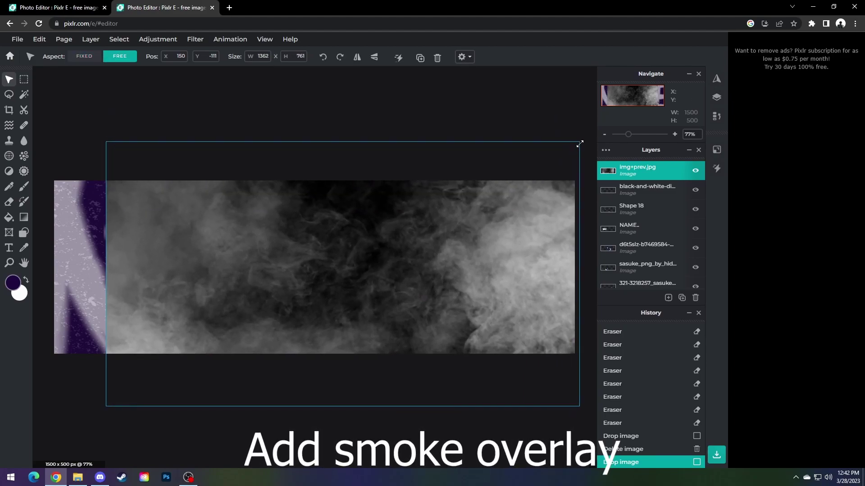
left_click_drag(107, 143, 54, 140)
Step: Blend the smoke layer in with Overlay mode at 71% opacity
left_click(639, 170)
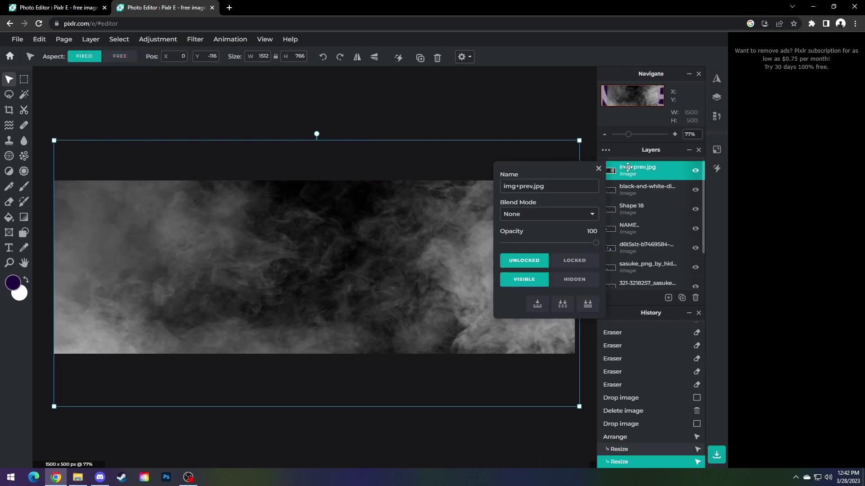
left_click(546, 215)
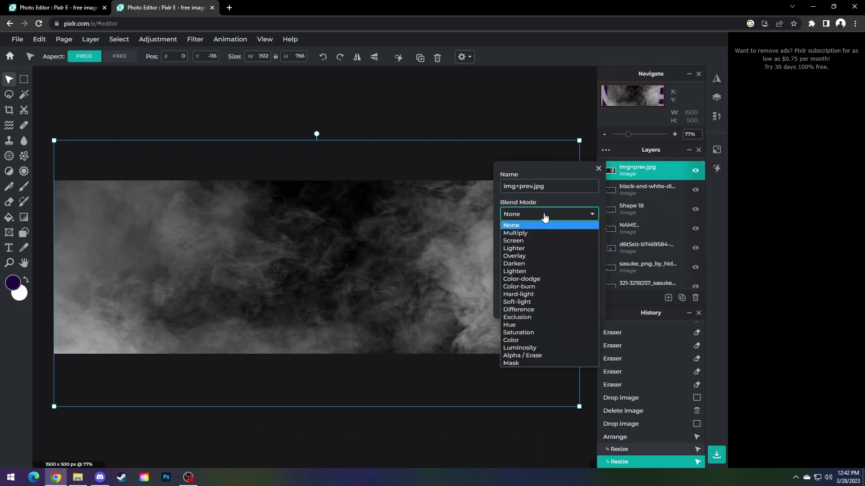
left_click(529, 257)
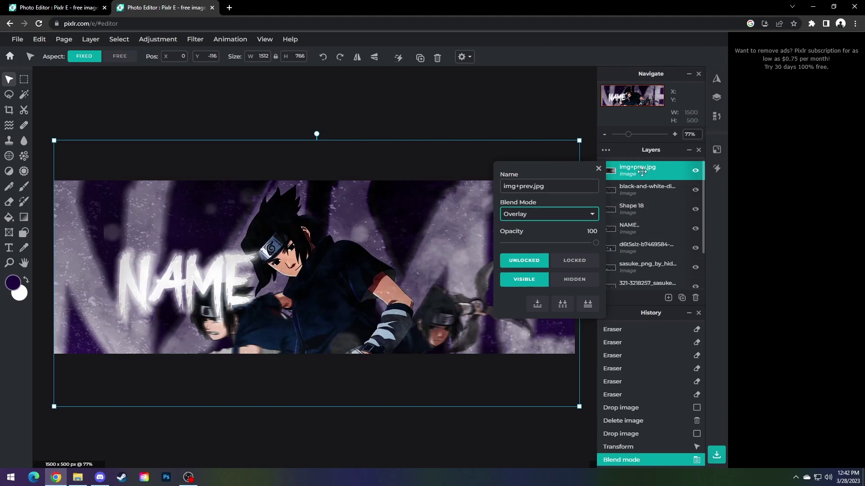
left_click(564, 243)
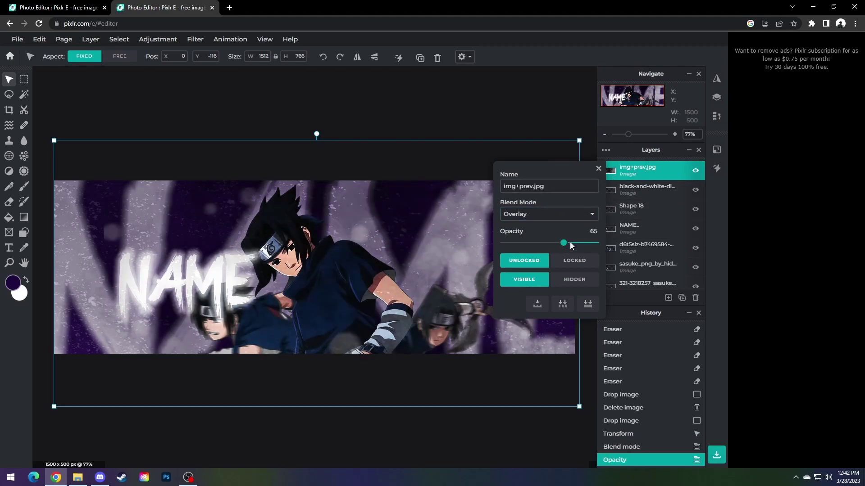
left_click(570, 243)
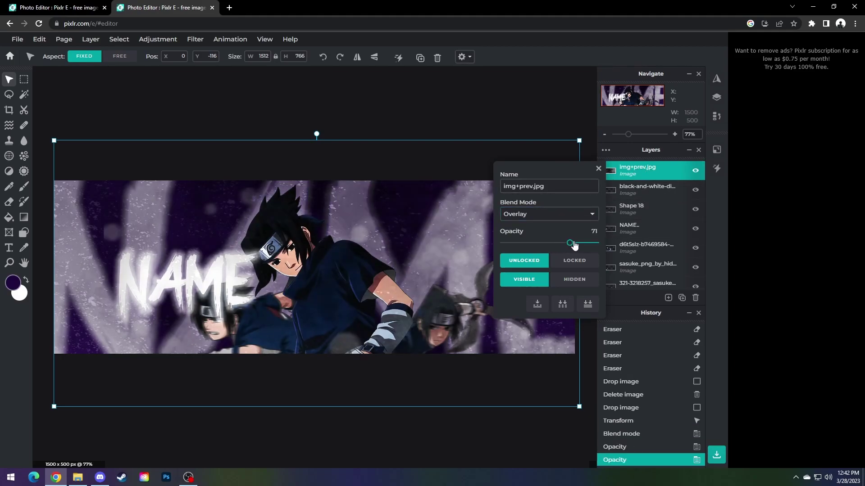
left_click(598, 168)
Step: Raise the img+prev.jpg smoke layer's opacity to 79%
scroll(500, 350, "down", 2)
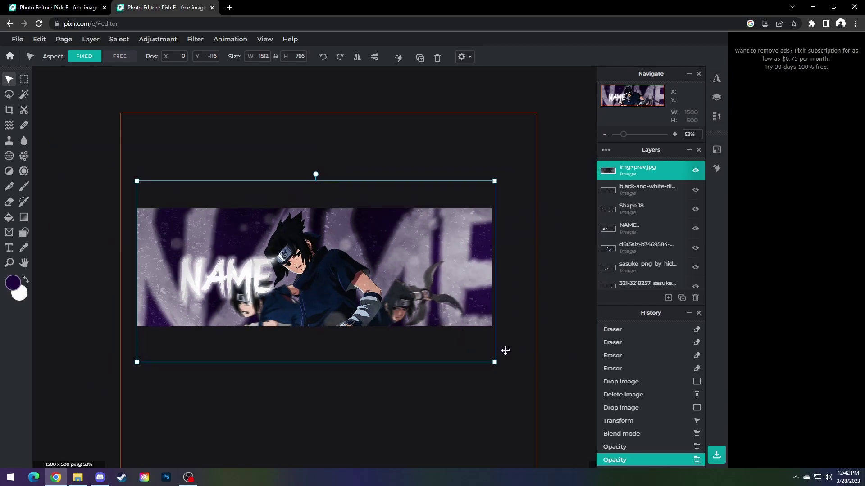
left_click(567, 355)
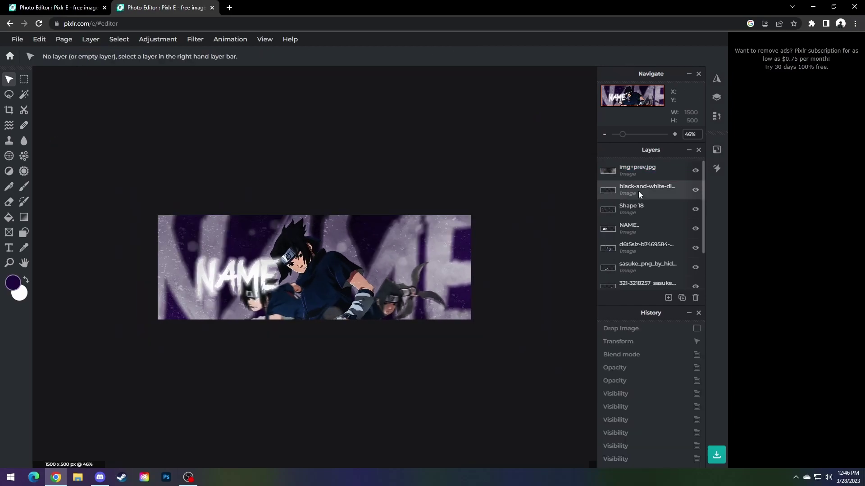
left_click(637, 170)
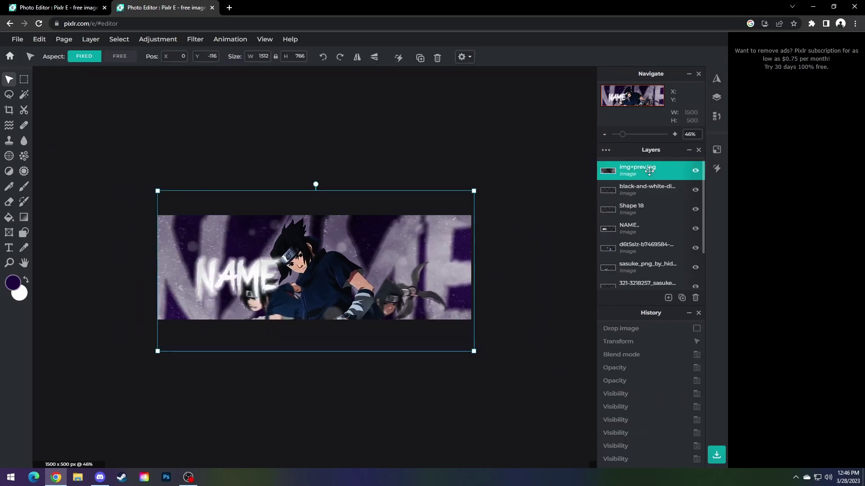
left_click(637, 170)
left_click_drag(573, 247, 578, 246)
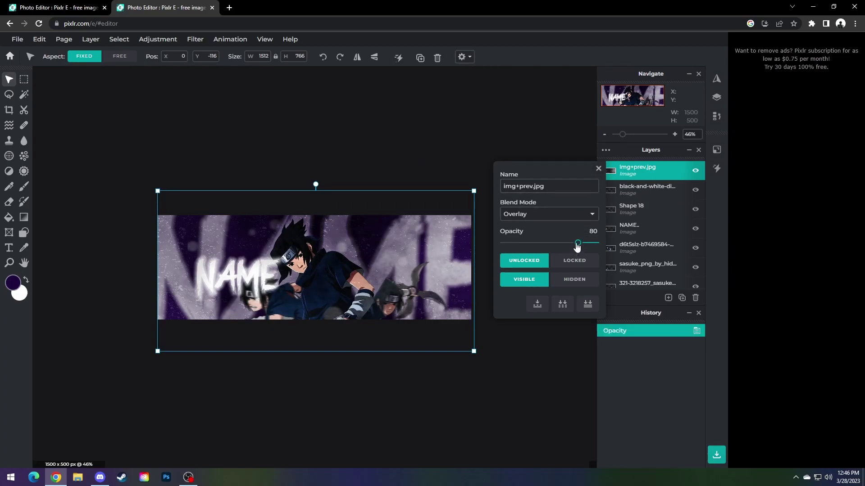
left_click(577, 244)
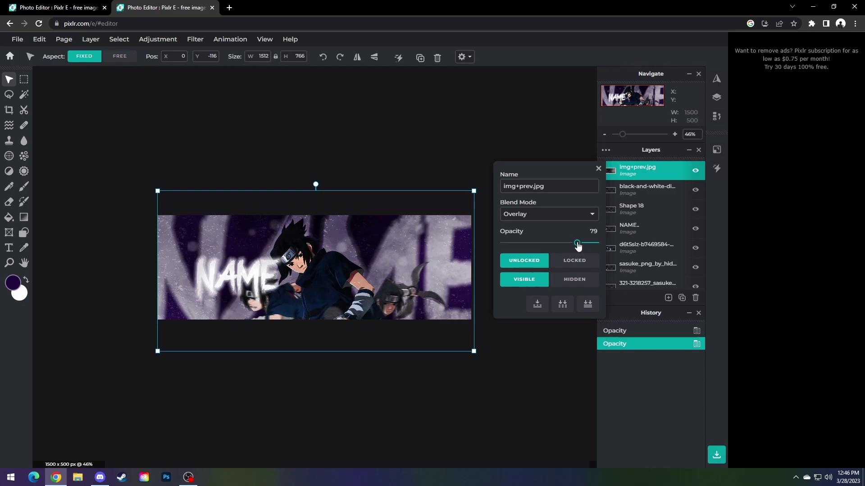
left_click(598, 170)
left_click(87, 182)
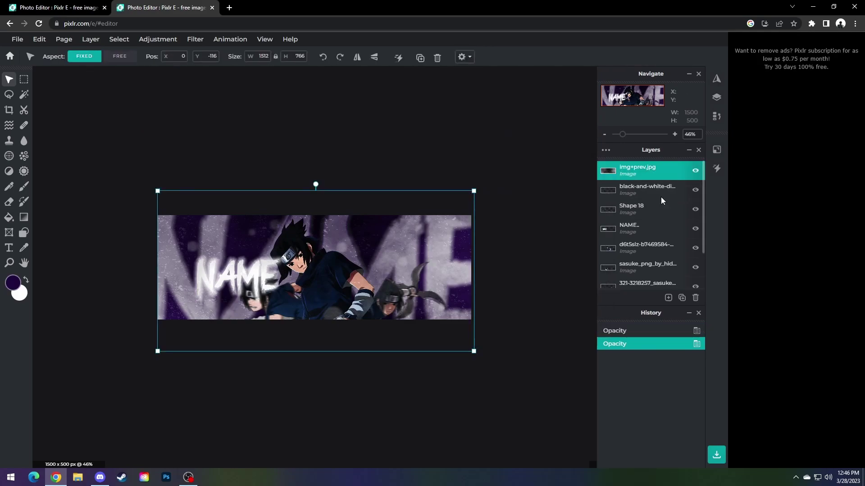
Step: Add a new empty layer on top and choose a 370px soft brush
left_click(644, 171)
left_click(668, 298)
left_click(435, 186)
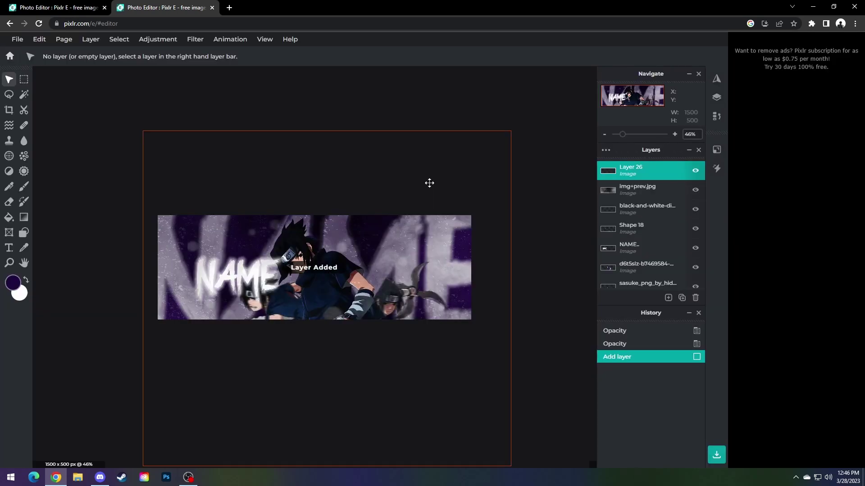
left_click(24, 189)
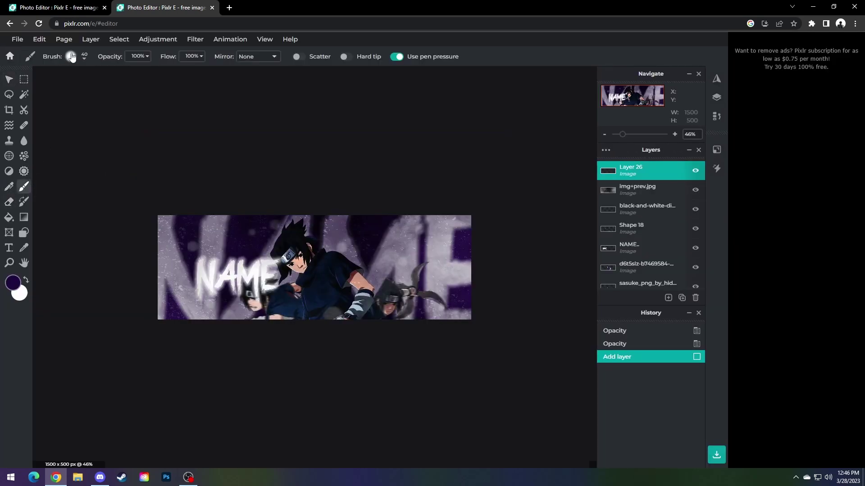
left_click(80, 60)
mouse_move(118, 89)
left_mouse_down()
mouse_move(145, 115)
mouse_move(157, 115)
left_mouse_up()
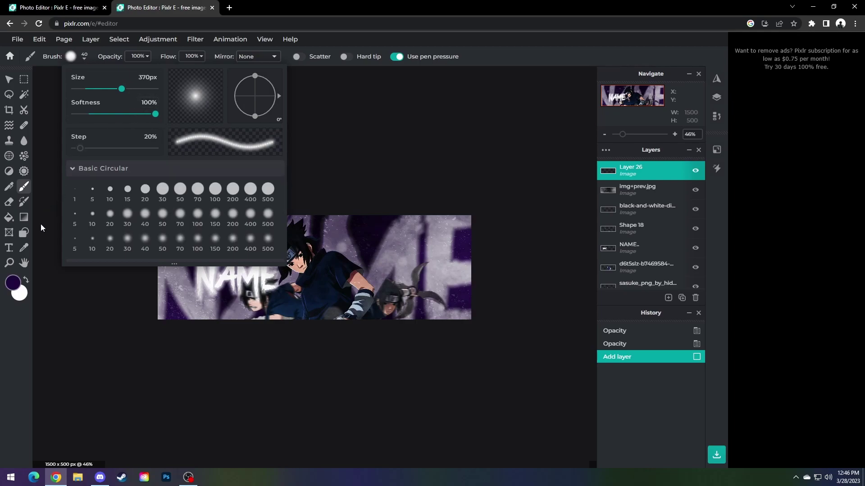
left_click(13, 283)
Step: Set the paint colour to blue #287BF8 and paint a glow around the character's arm
left_click(13, 284)
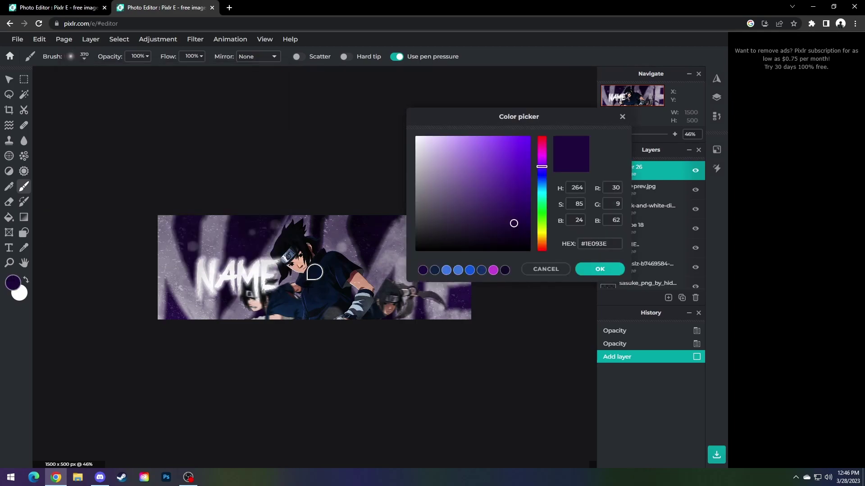
left_click(542, 182)
left_click(491, 161)
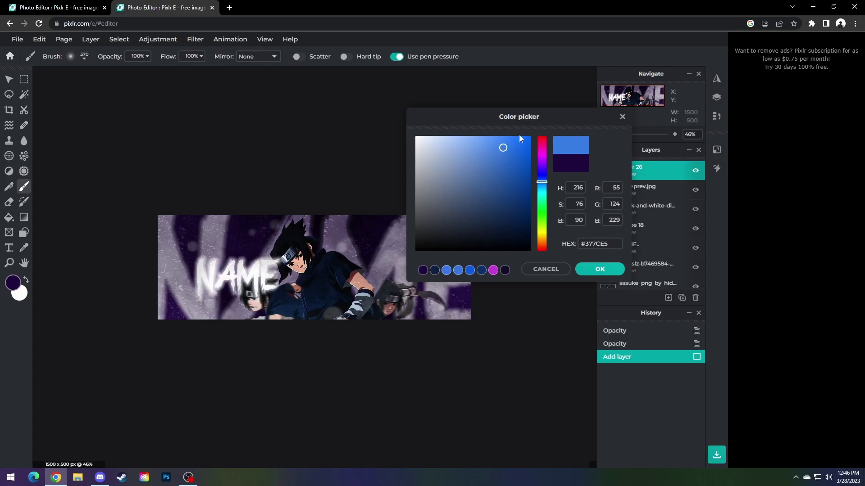
left_click(516, 139)
left_click(502, 145)
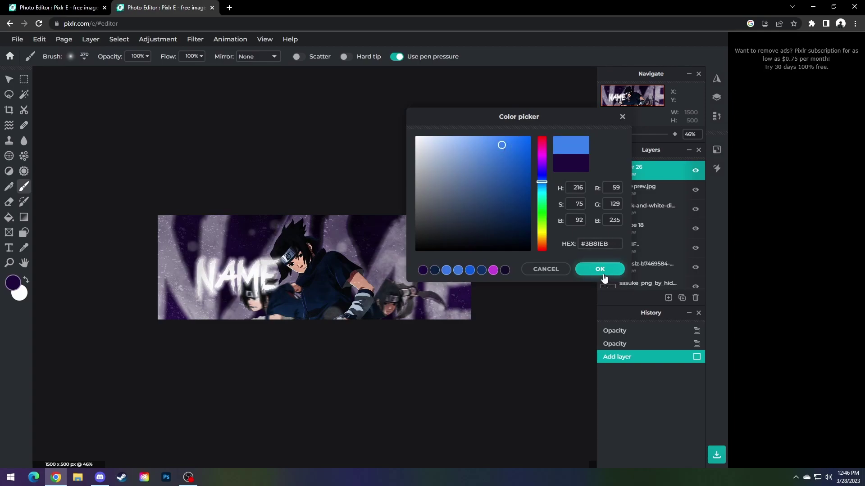
left_click(509, 142)
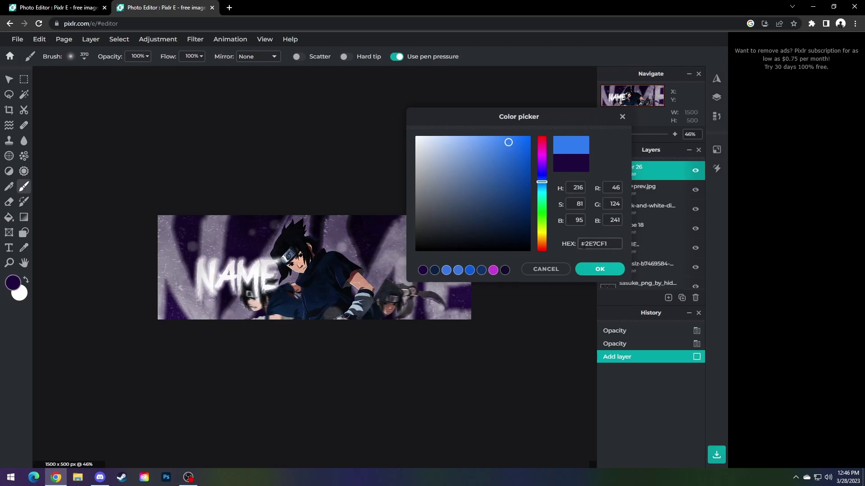
left_click(512, 139)
left_click(597, 269)
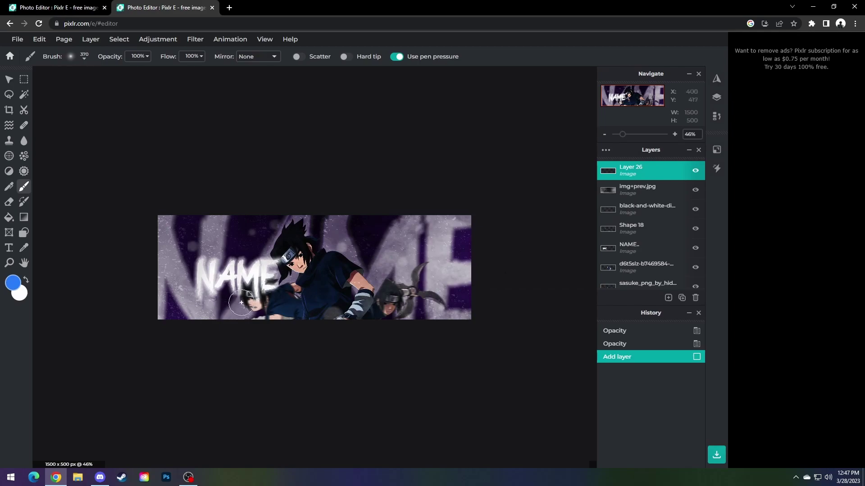
mouse_move(271, 310)
left_mouse_down()
mouse_move(294, 312)
mouse_move(299, 294)
mouse_move(303, 317)
mouse_move(270, 301)
left_mouse_up()
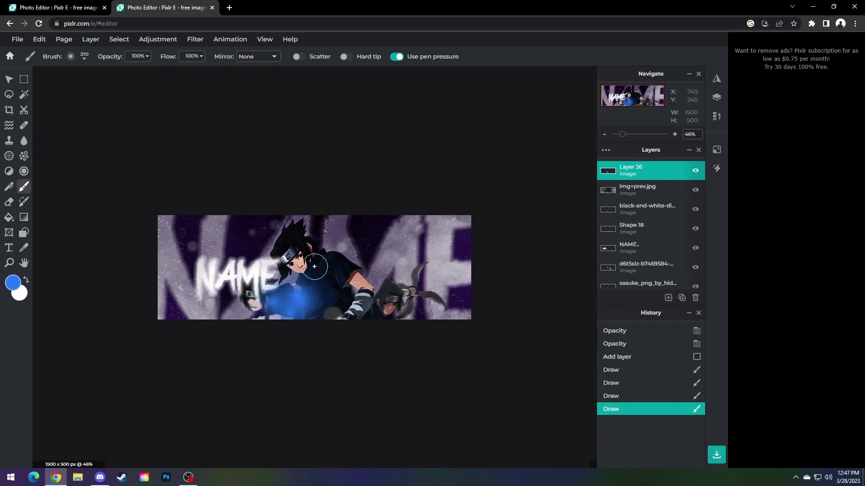
Step: Paint soft white dust spots across the banner's top-left in white
left_click(29, 286)
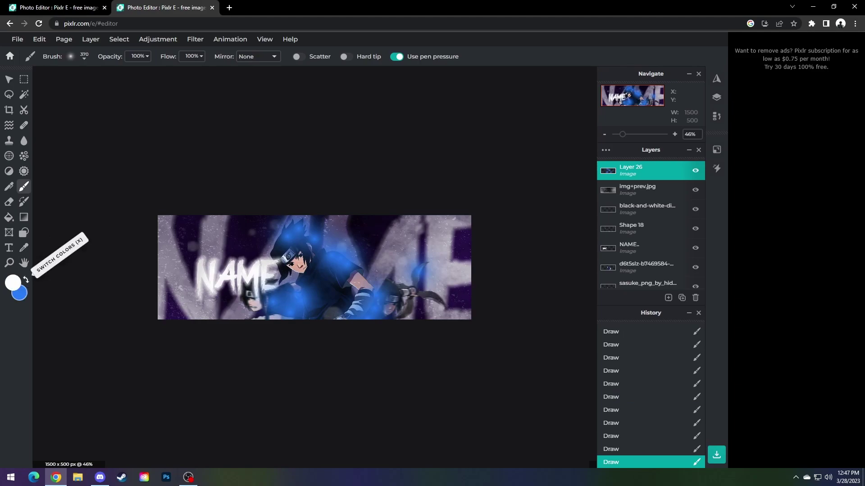
left_click(77, 59)
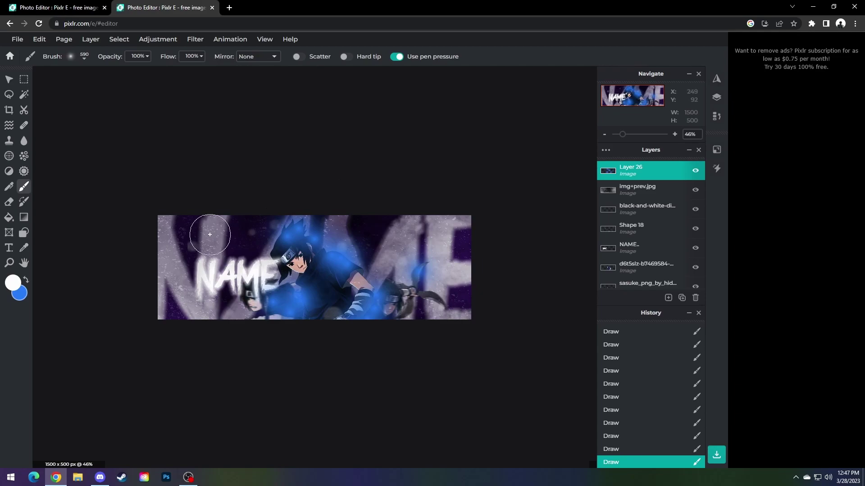
mouse_move(210, 232)
left_mouse_down()
mouse_move(267, 225)
mouse_move(256, 270)
mouse_move(538, 243)
left_mouse_up()
Step: Fade the painted Layer 26 to 36% opacity
left_click(630, 170)
left_click(530, 243)
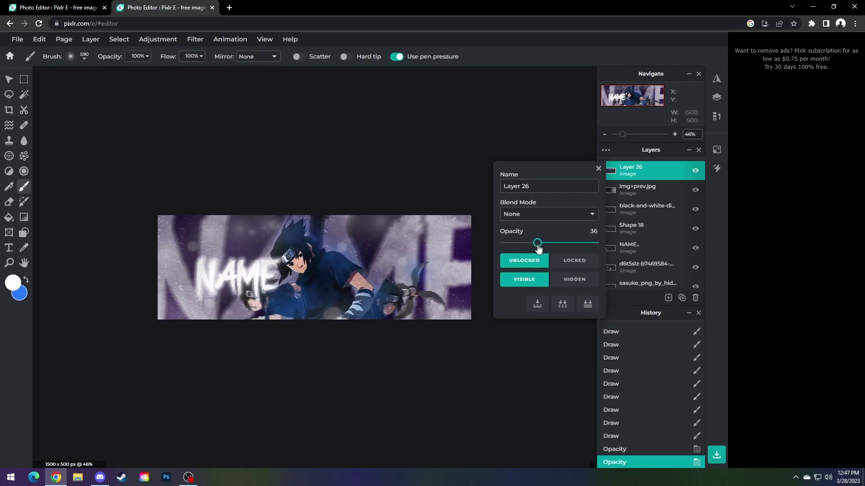
left_click_drag(538, 247, 533, 251)
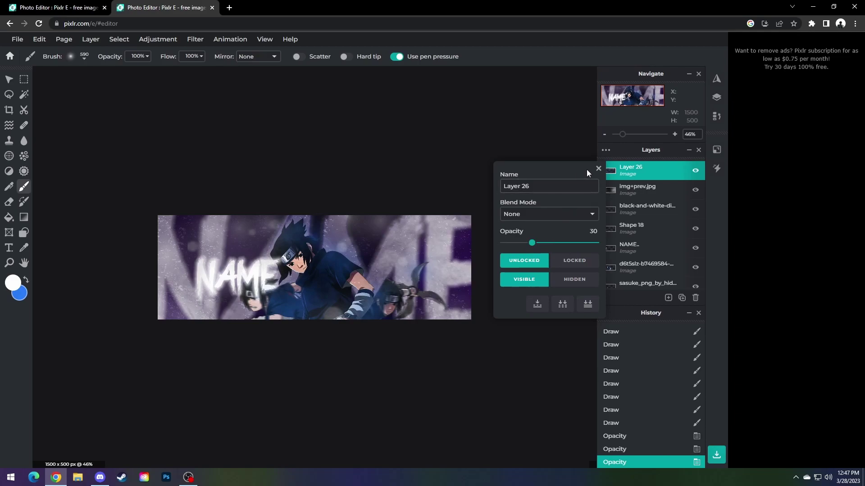
left_click(537, 244)
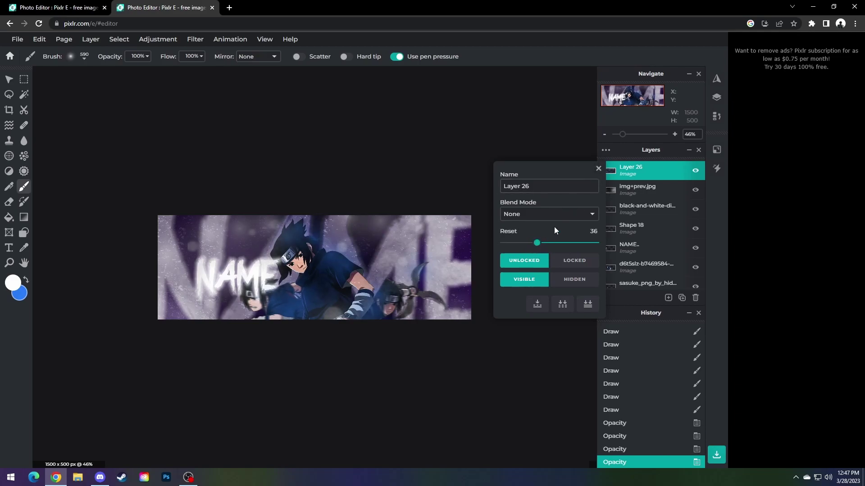
left_click(599, 169)
scroll(421, 201, "up", 2)
scroll(375, 179, "down", 3)
left_click(374, 180)
scroll(652, 185, "down", 1)
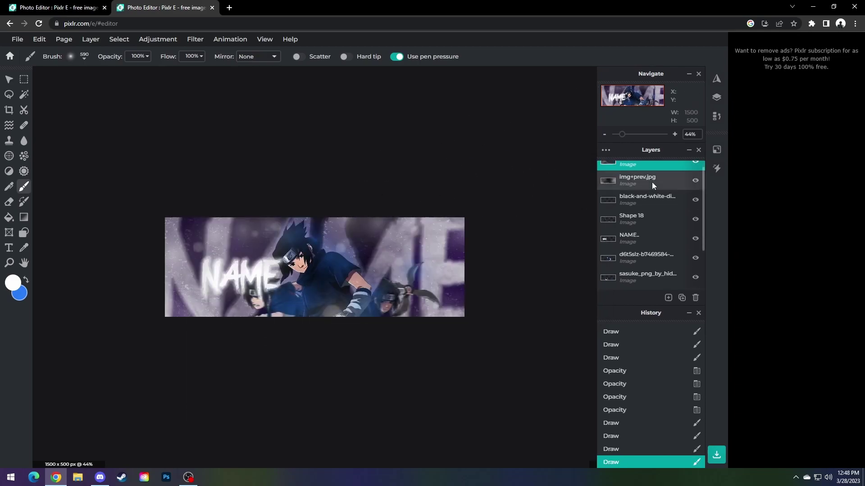
scroll(652, 186, "down", 2)
scroll(651, 181, "up", 3)
left_click(649, 173)
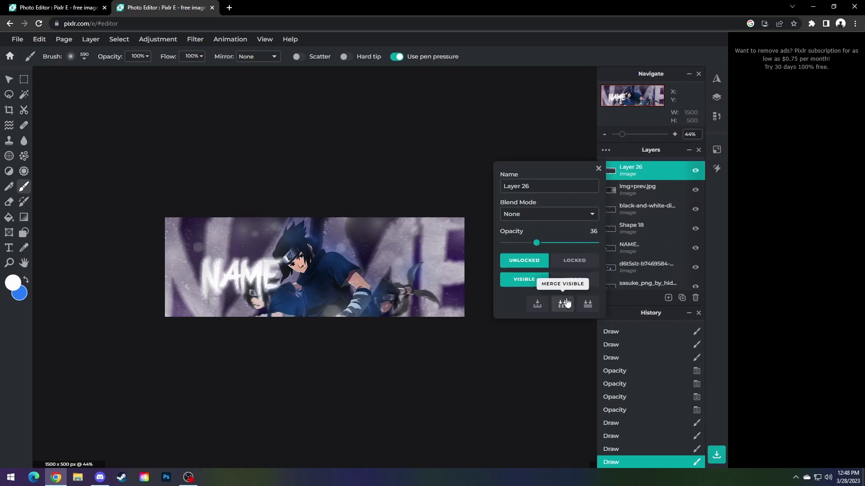
Step: Flatten to a single Background and apply Hue and saturation with saturation 19, lightness -6
left_click(587, 305)
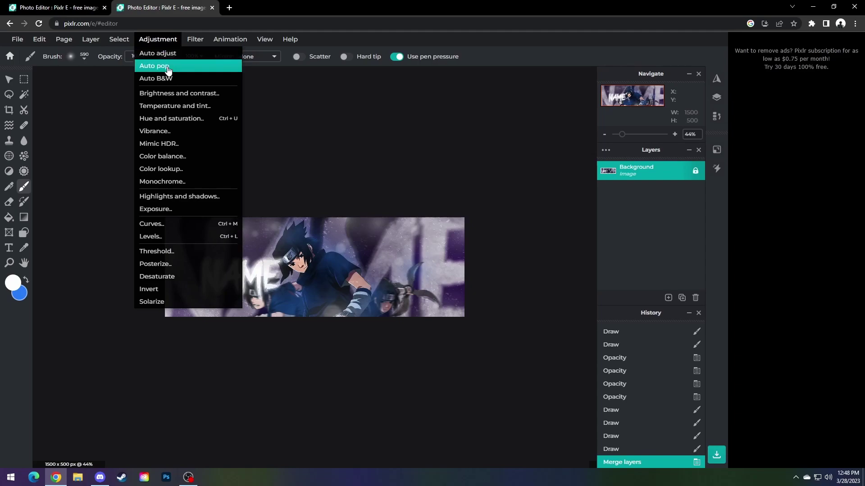
left_click(164, 118)
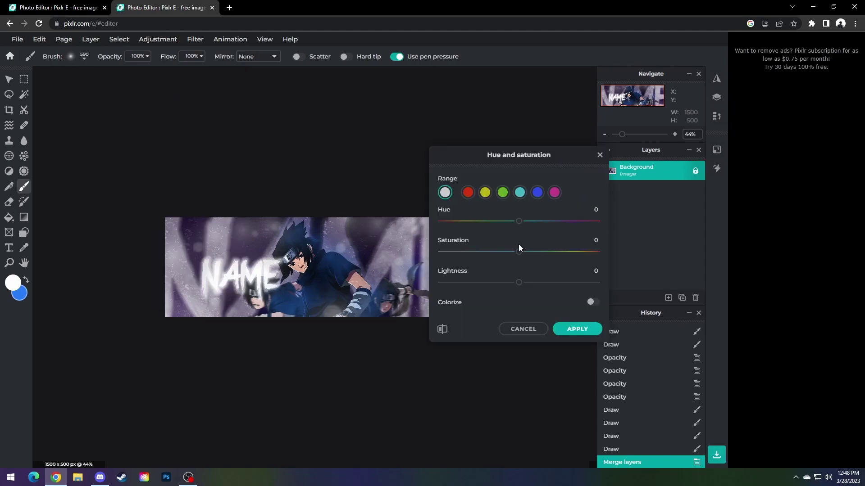
left_click_drag(525, 282, 539, 253)
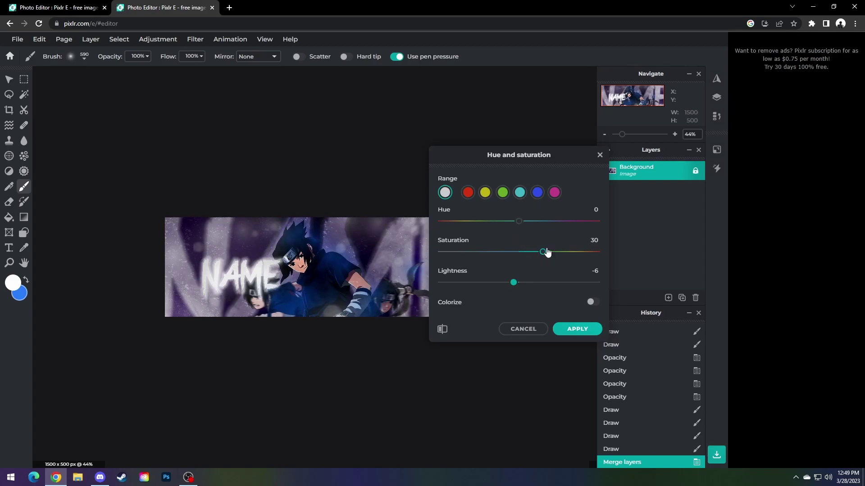
left_click_drag(547, 156, 604, 137)
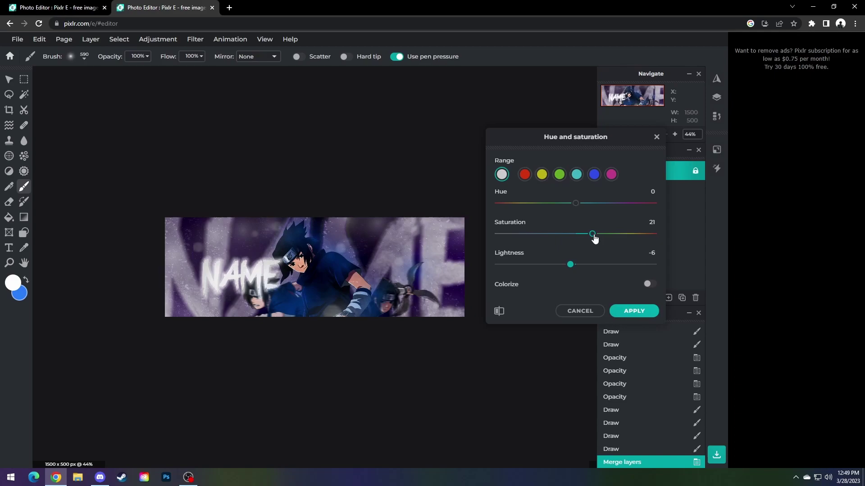
left_click_drag(575, 205, 590, 236)
left_click(653, 311)
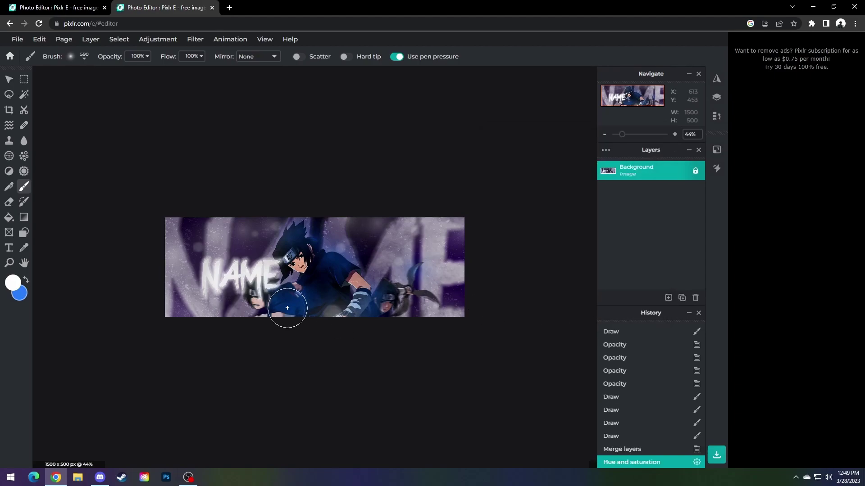
scroll(232, 218, "up", 4)
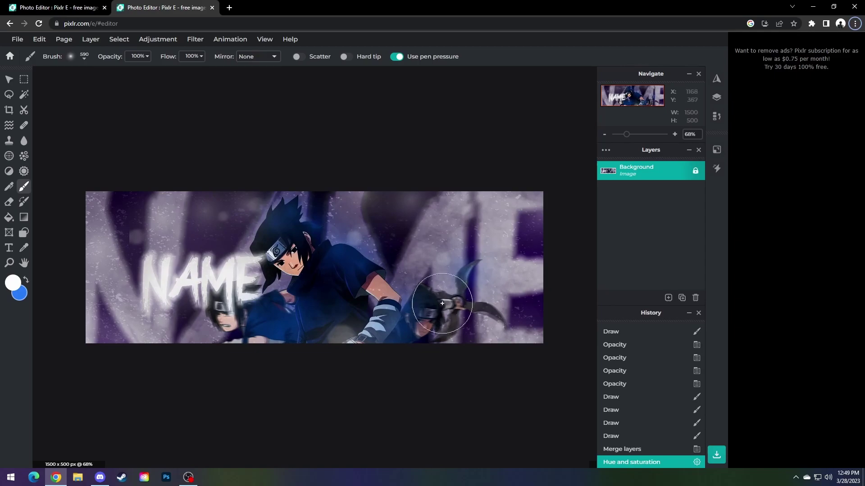
scroll(459, 311, "down", 3)
scroll(459, 311, "down", 2)
scroll(197, 260, "up", 3)
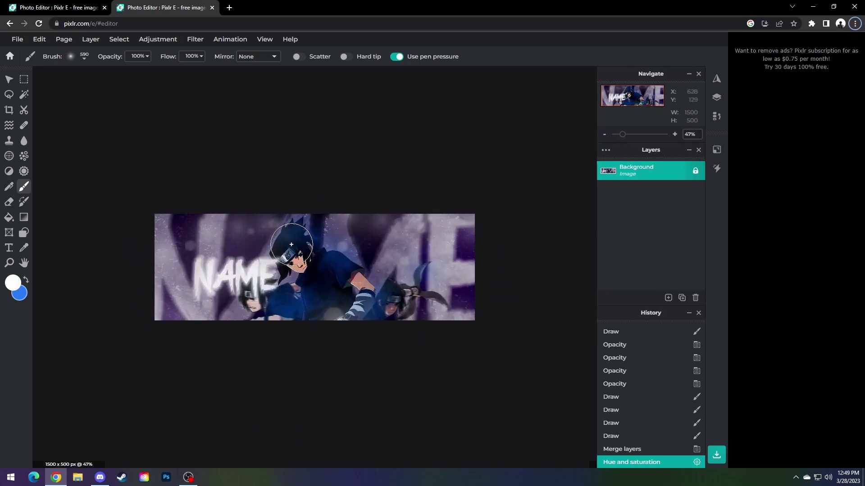